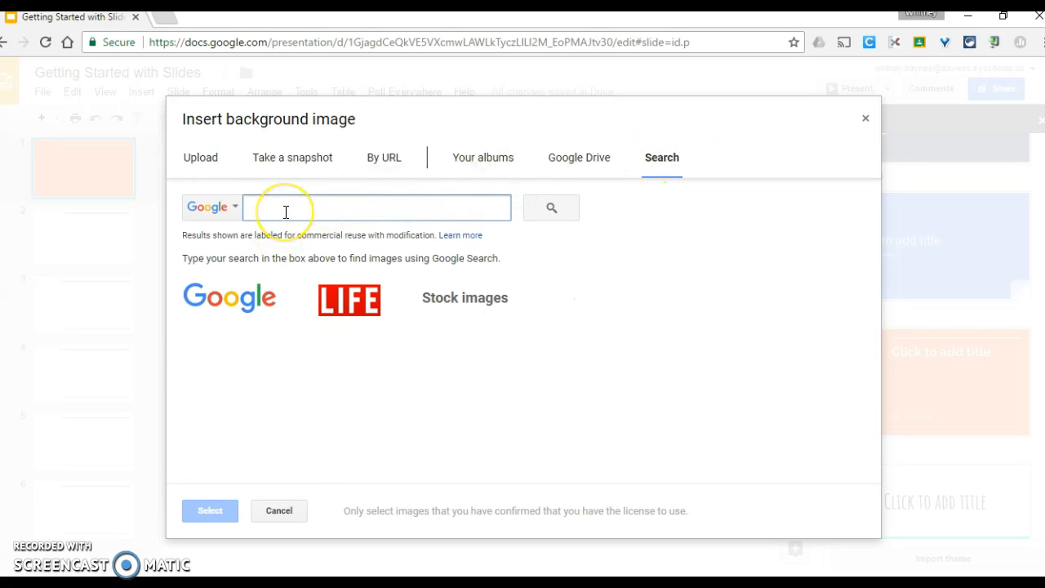
# - Search images for 'lion' and pick the lion photo on a dark background
pyautogui.write('li')
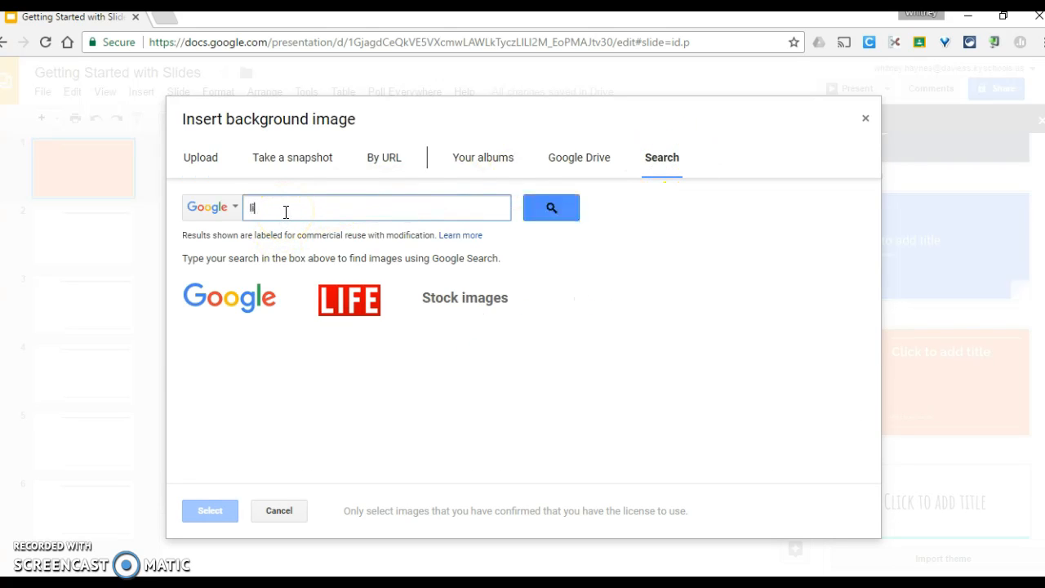
pyautogui.write('on')
pyautogui.press('Return')
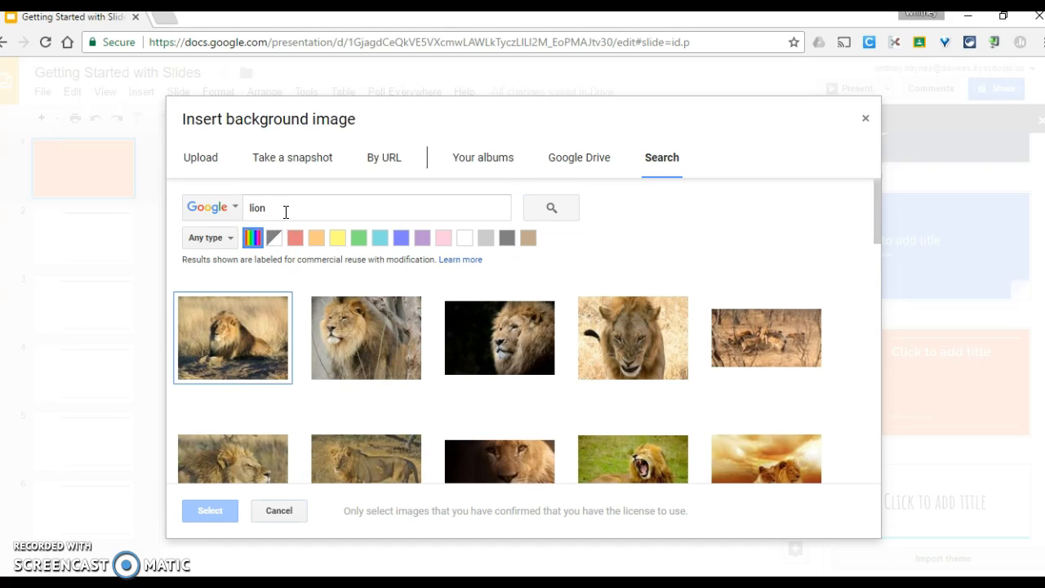
pyautogui.click(497, 325)
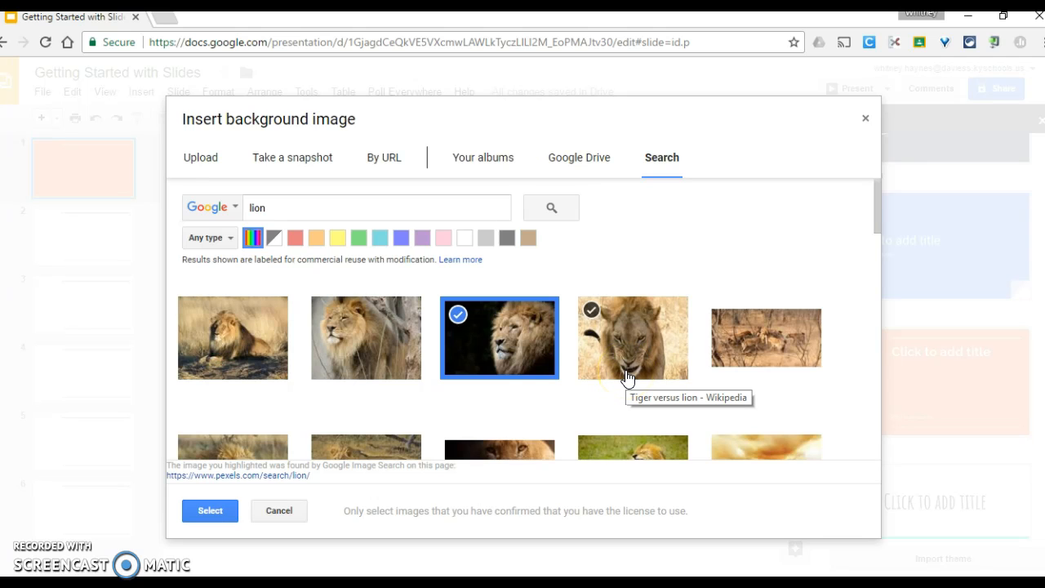
pyautogui.click(518, 343)
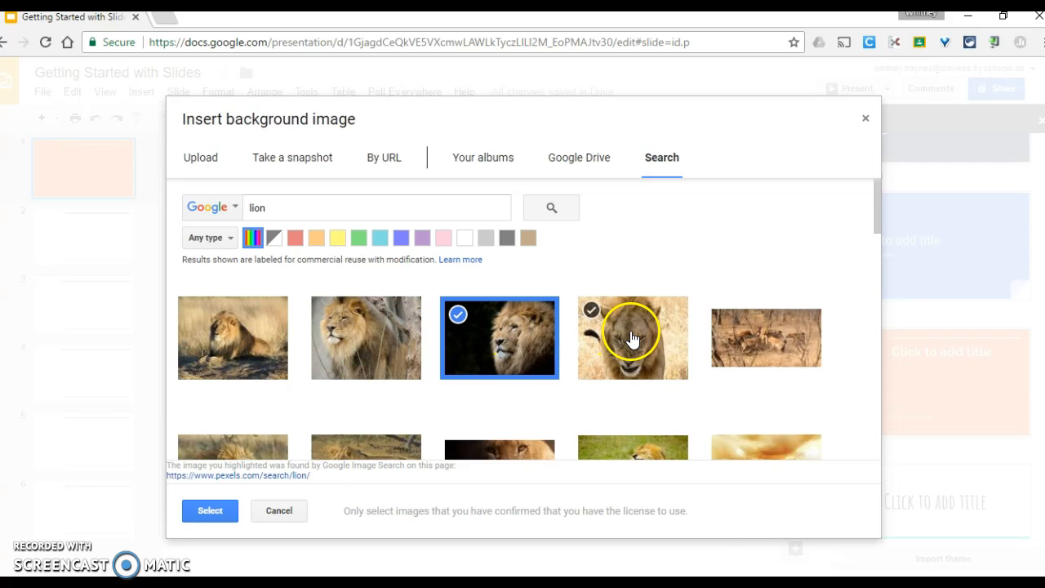
pyautogui.scroll(-2, 625, 341)
pyautogui.scroll(-1, 629, 339)
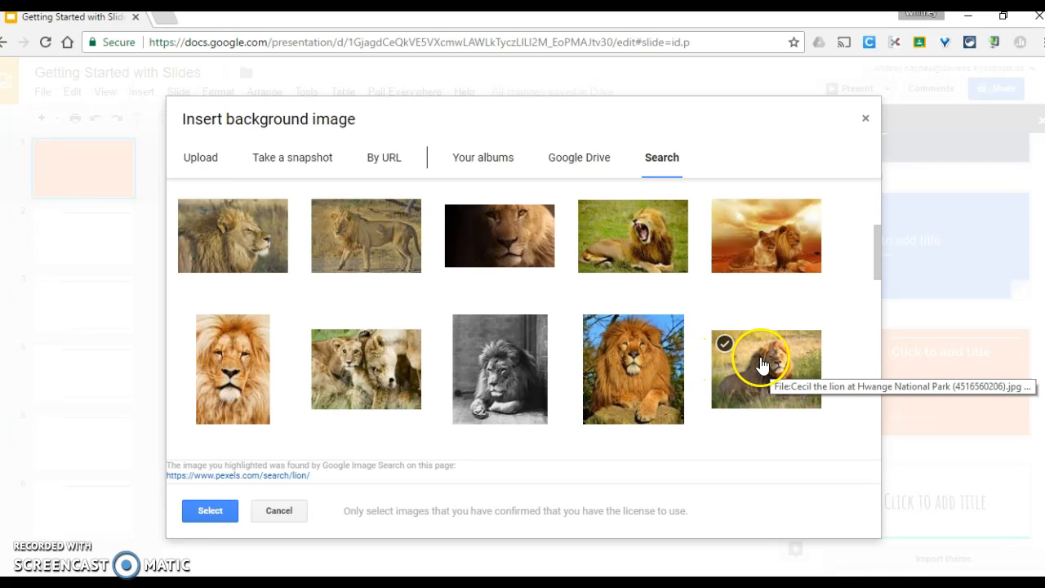
pyautogui.scroll(4, 536, 333)
pyautogui.click(198, 508)
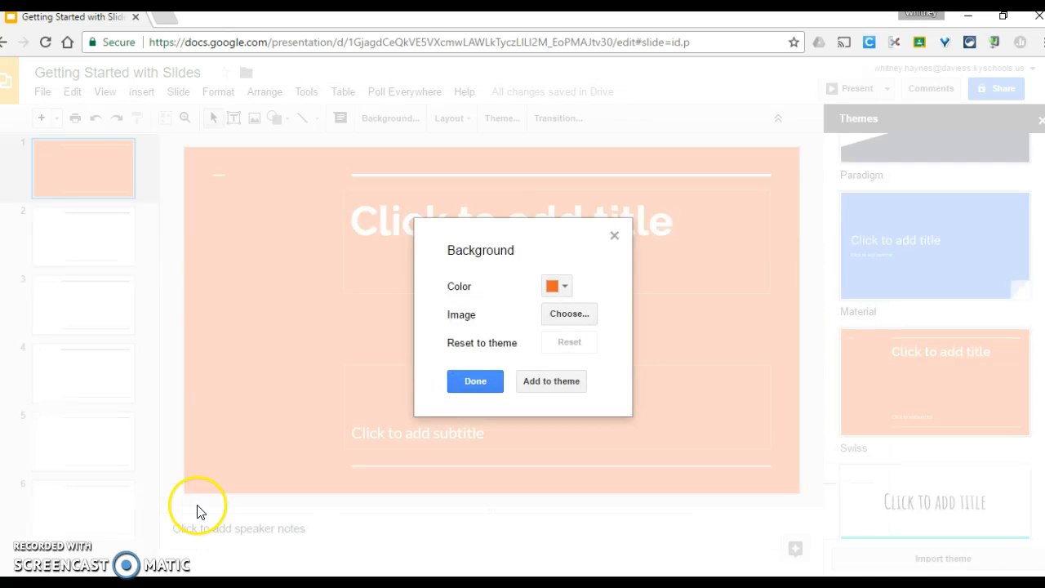
# - Apply the lion photo background, title the slide 'Lions', and position its box top-left
pyautogui.click(455, 391)
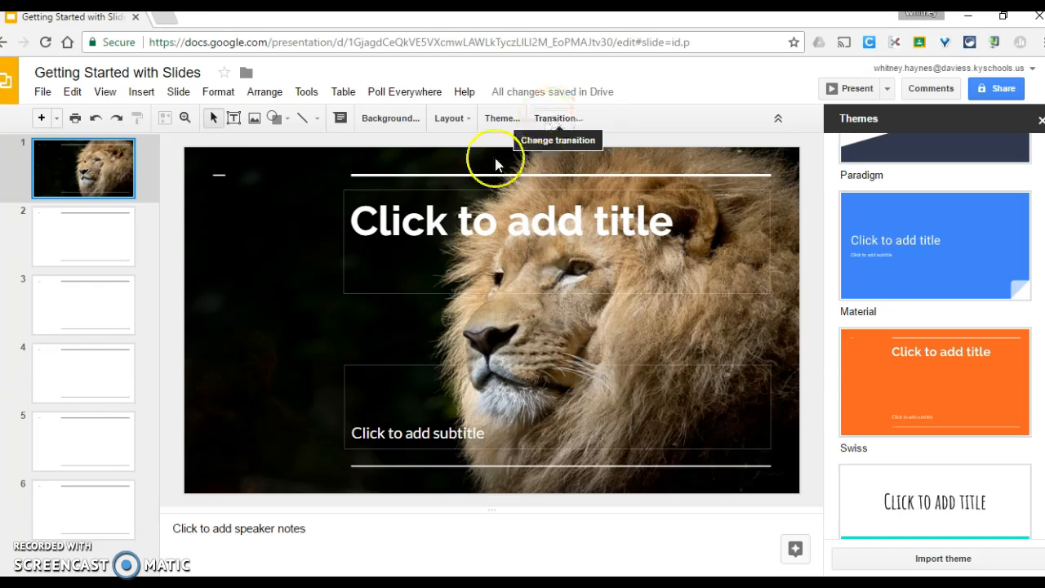
pyautogui.click(465, 222)
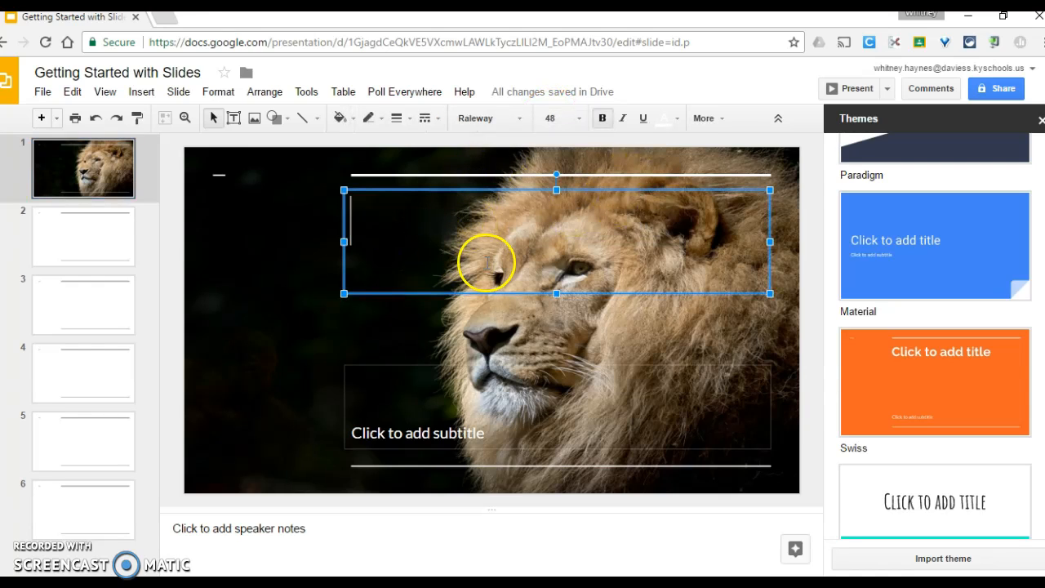
pyautogui.press('Escape')
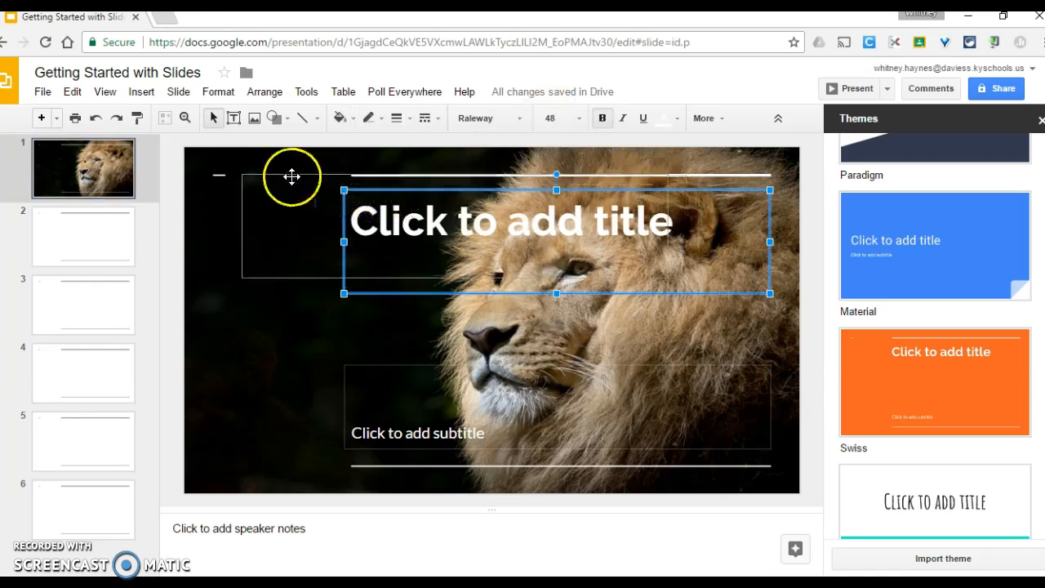
pyautogui.moveTo(251, 164); pyautogui.dragTo(254, 165)
pyautogui.click(275, 198)
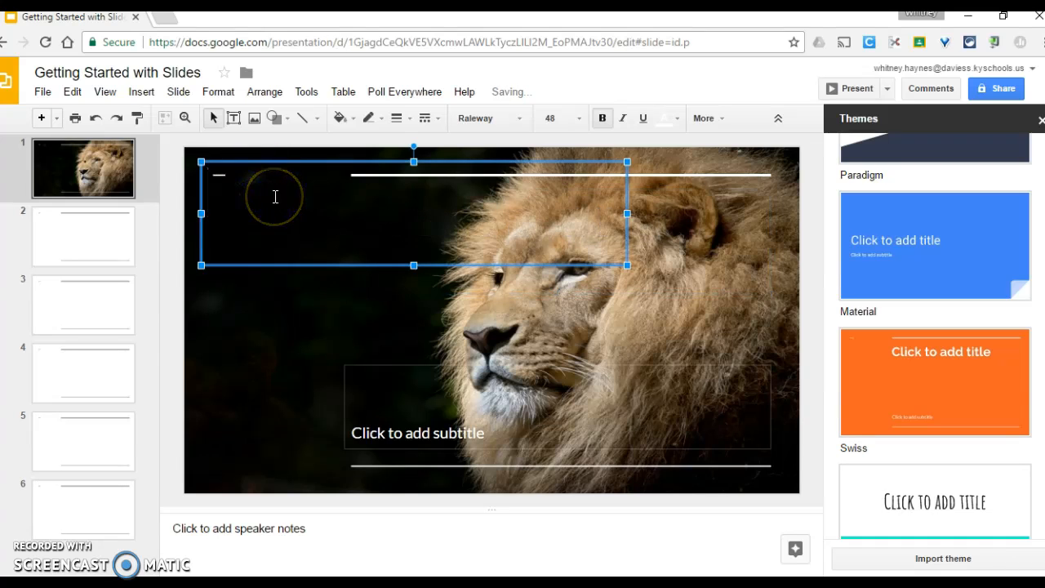
pyautogui.click(529, 313)
pyautogui.click(284, 198)
pyautogui.moveTo(287, 164); pyautogui.dragTo(286, 189)
pyautogui.doubleClick(282, 226)
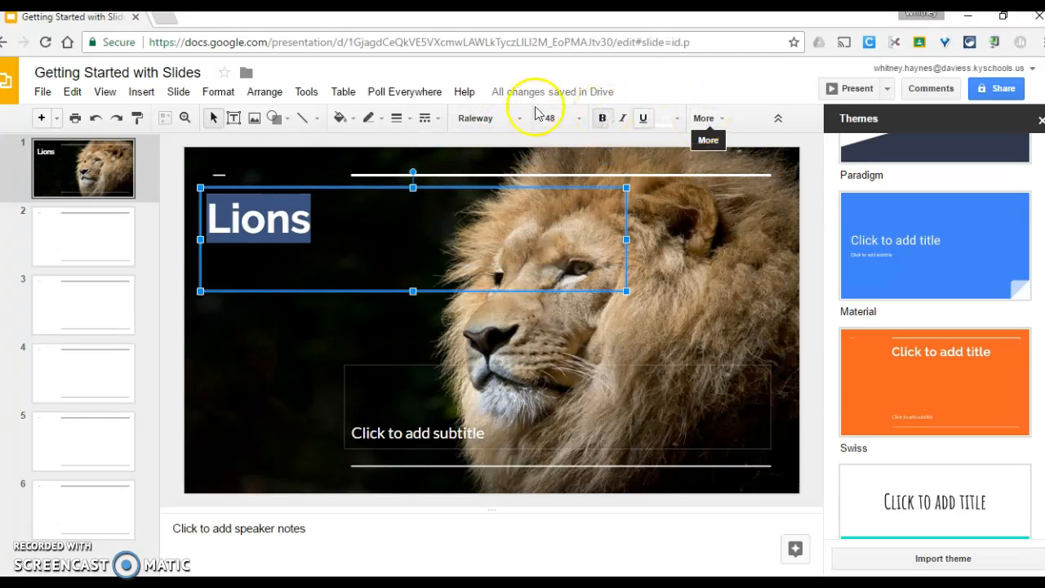
# - Browse the font list, More fonts library and size list, keeping the Lions title unchanged
pyautogui.click(497, 119)
pyautogui.scroll(-3, 514, 343)
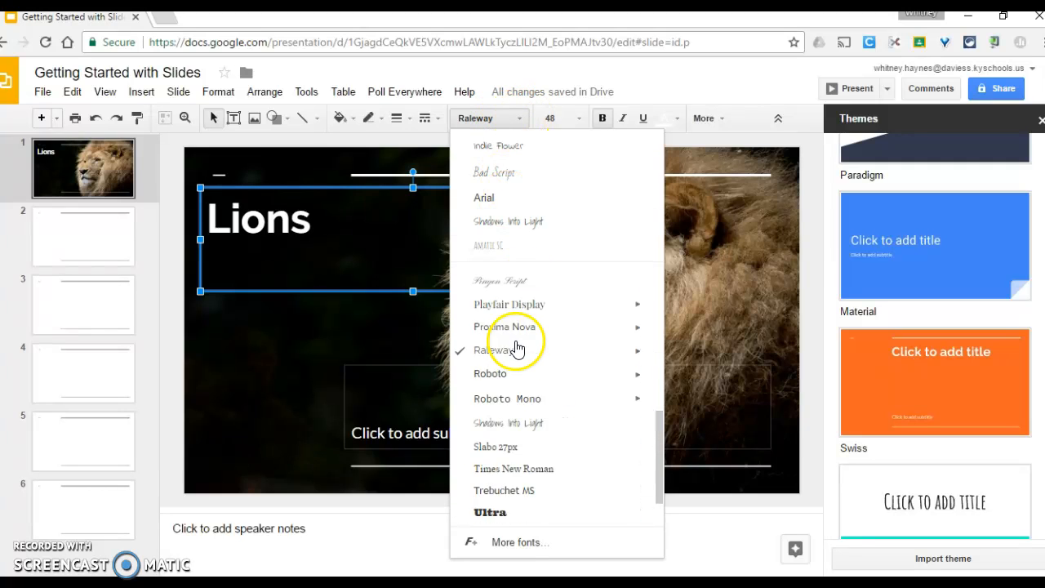
pyautogui.scroll(10, 516, 347)
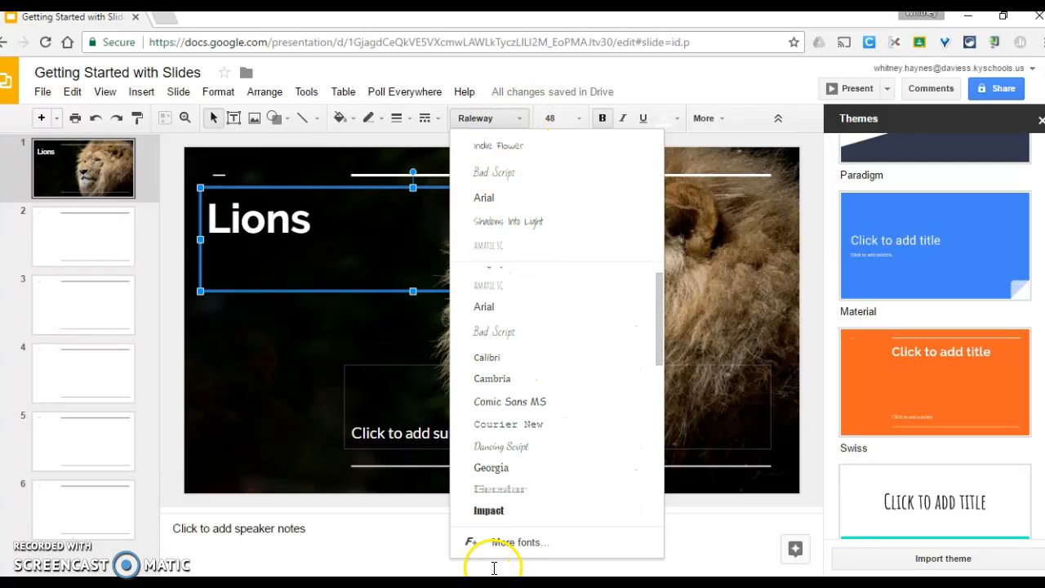
pyautogui.click(509, 545)
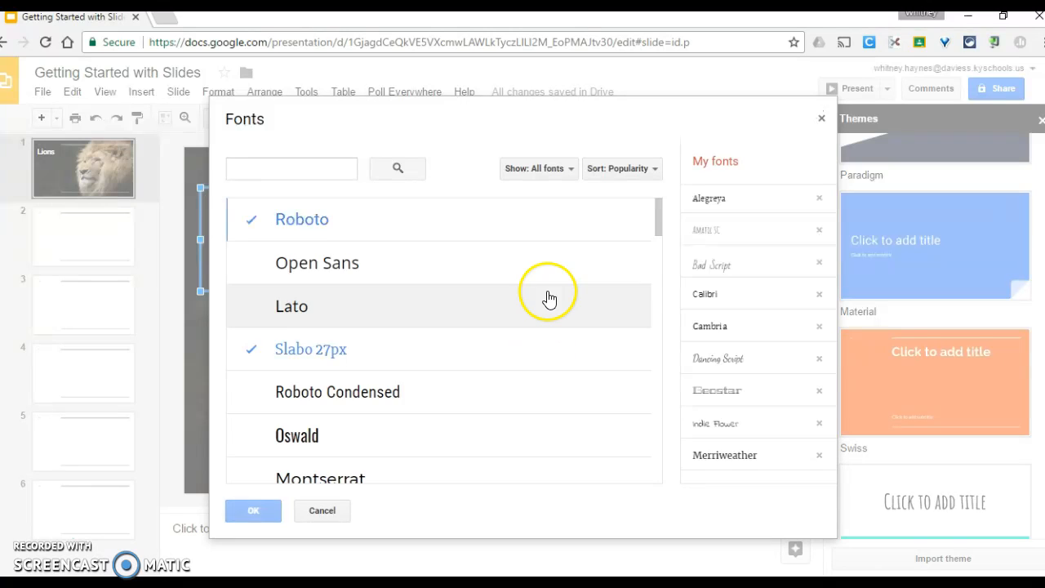
pyautogui.scroll(-4, 527, 308)
pyautogui.scroll(-5, 522, 311)
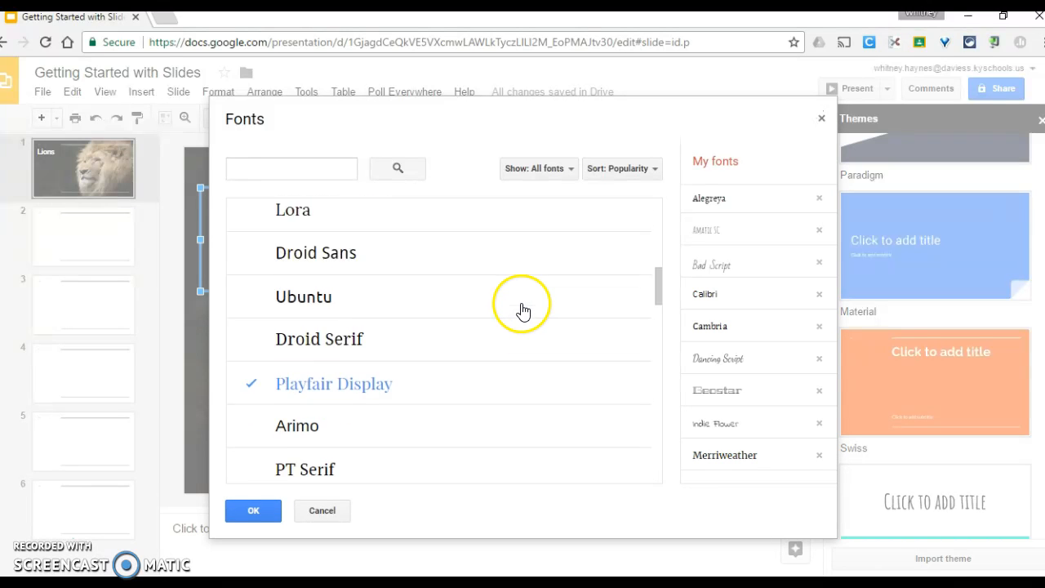
pyautogui.click(321, 512)
pyautogui.click(579, 121)
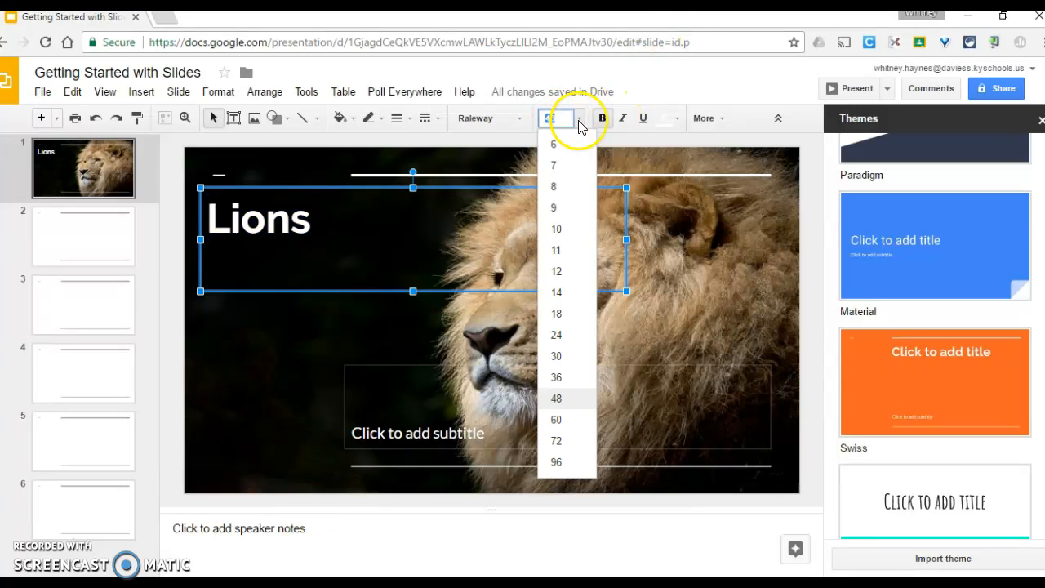
pyautogui.click(581, 121)
# - Deselect the Lions title and open slide 2
pyautogui.click(247, 344)
pyautogui.click(244, 339)
pyautogui.click(96, 237)
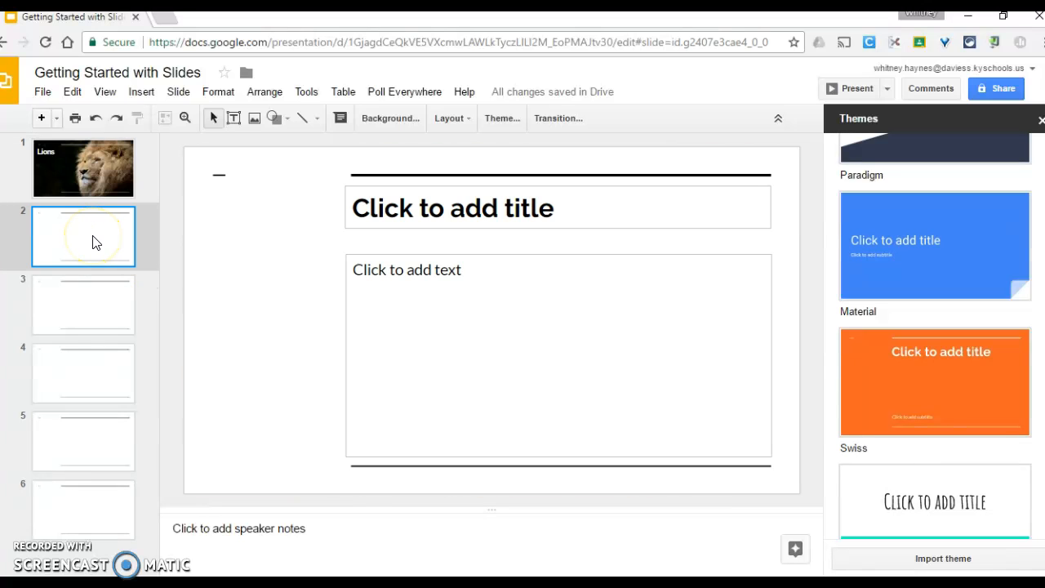
# - Insert a webcam snapshot on slide 2, allowing camera access when asked
pyautogui.click(227, 254)
pyautogui.click(141, 91)
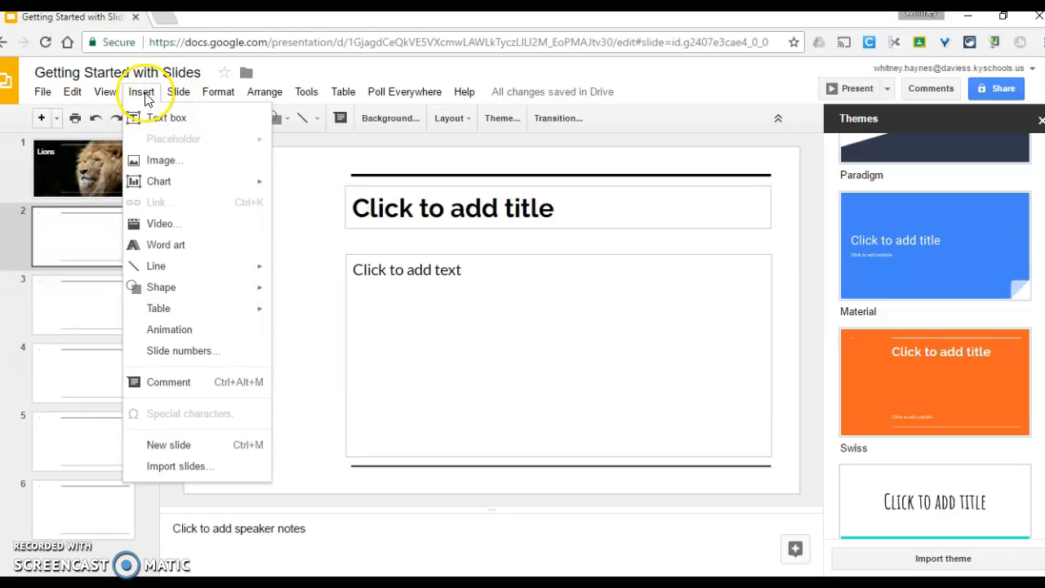
pyautogui.click(161, 165)
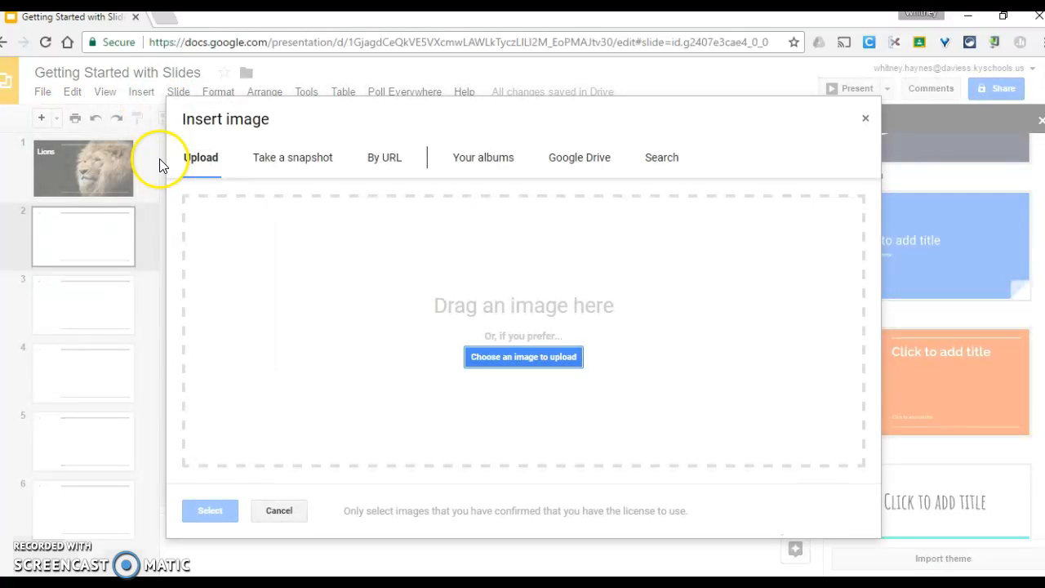
pyautogui.click(309, 165)
pyautogui.click(454, 329)
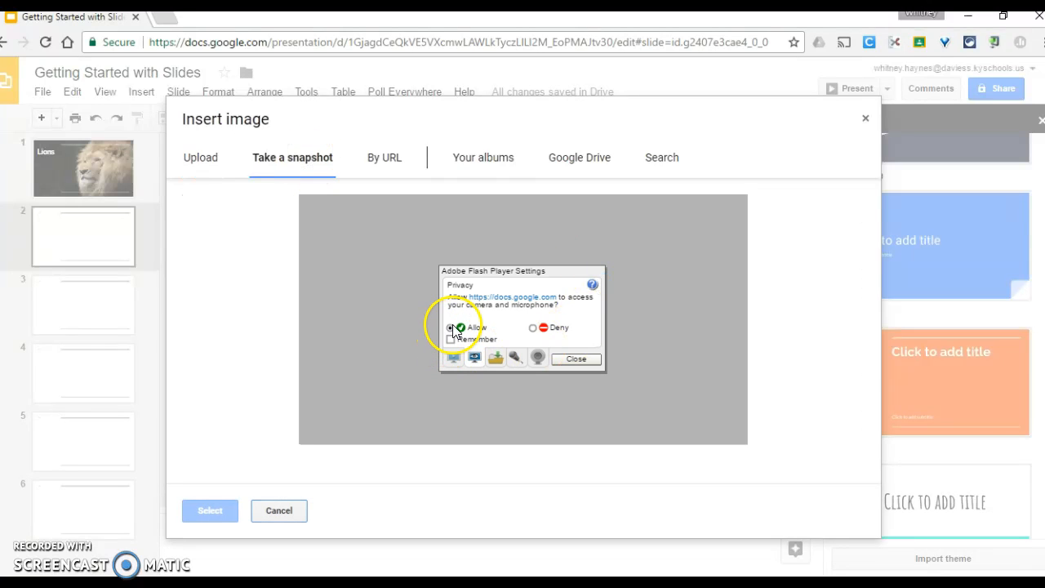
pyautogui.click(573, 360)
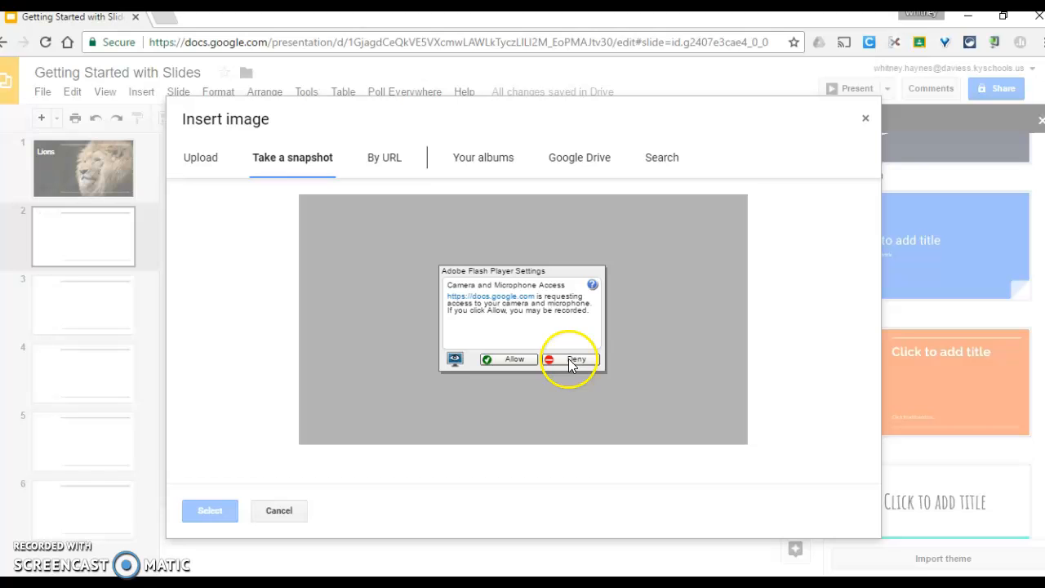
pyautogui.click(513, 360)
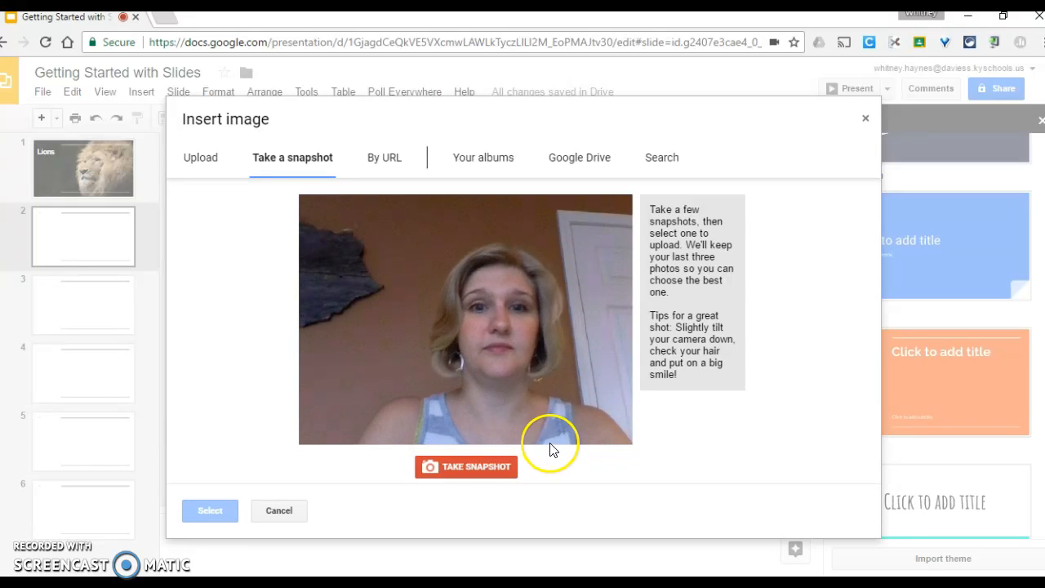
pyautogui.click(457, 461)
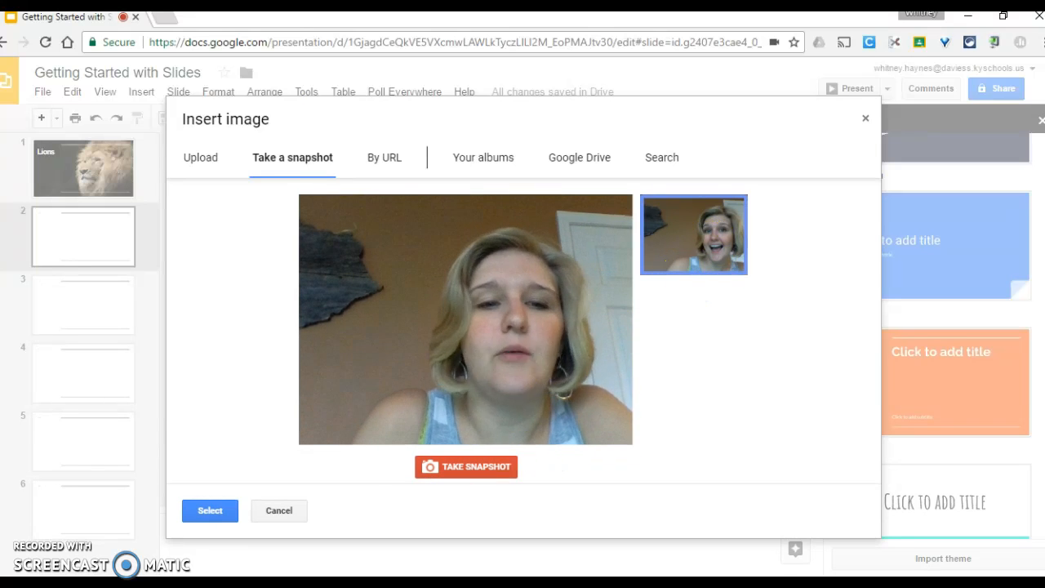
pyautogui.click(210, 510)
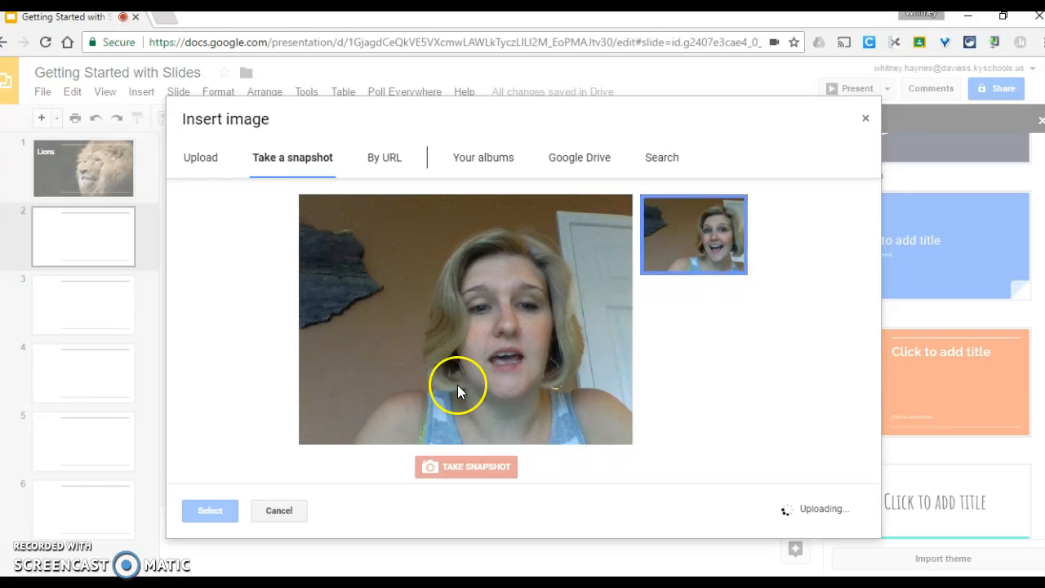
pyautogui.click(207, 512)
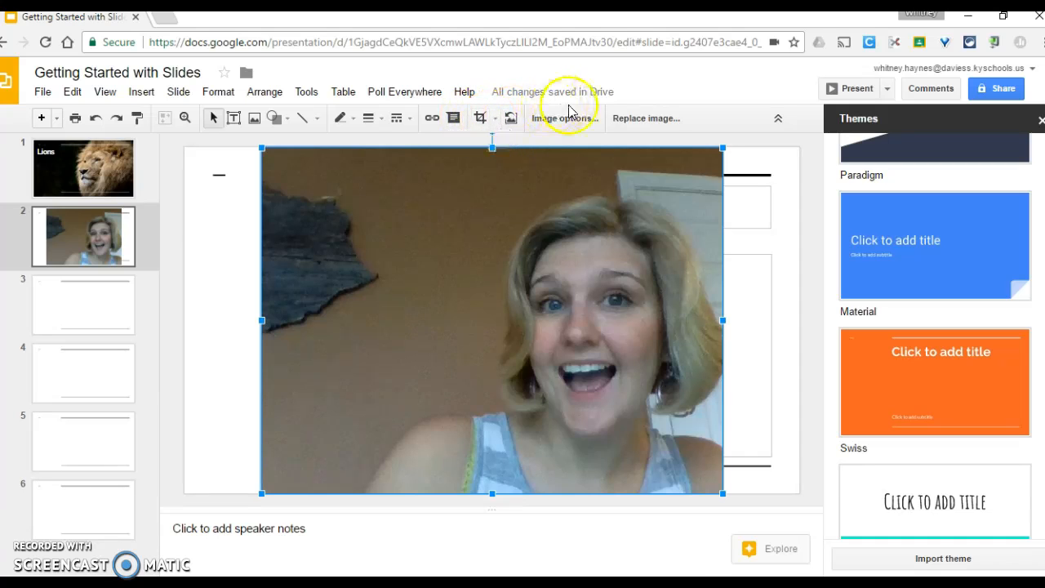
# - Crop the snapshot to a narrow portrait of the face, then go to slide 3
pyautogui.click(480, 117)
pyautogui.moveTo(262, 321); pyautogui.dragTo(475, 319)
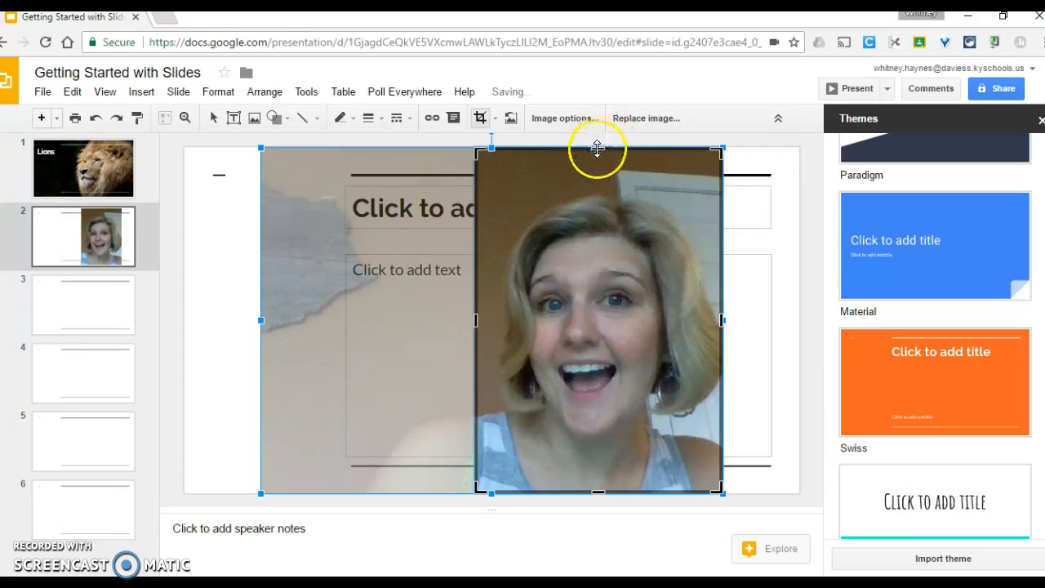
pyautogui.moveTo(597, 153); pyautogui.dragTo(598, 186)
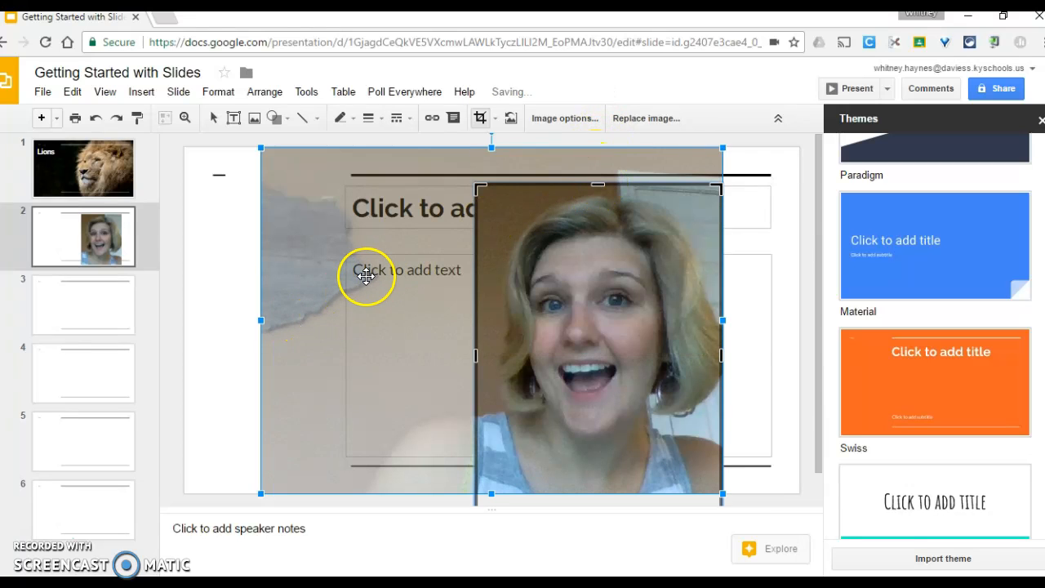
pyautogui.moveTo(629, 302); pyautogui.dragTo(574, 283)
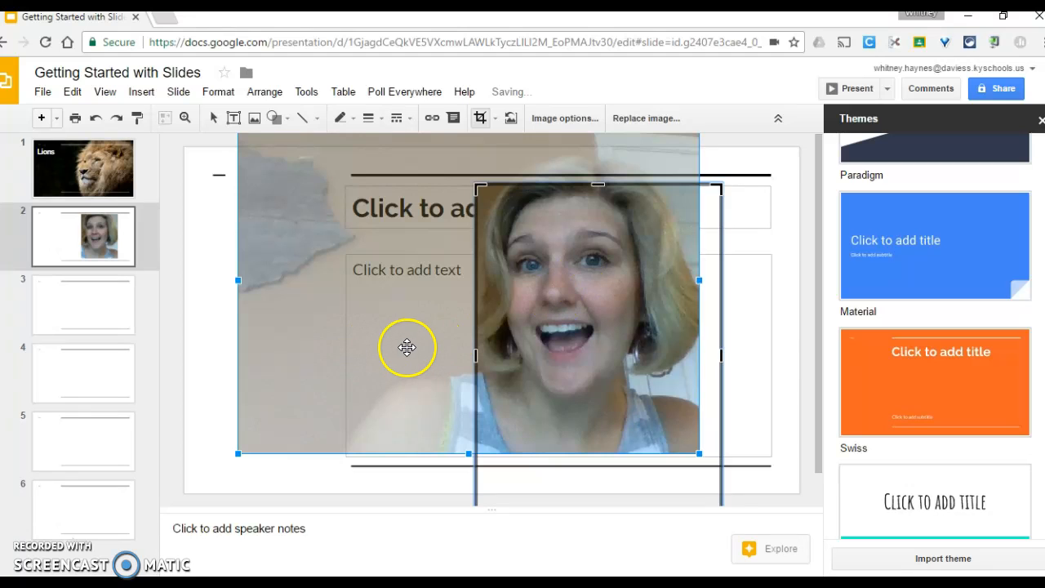
pyautogui.moveTo(540, 360); pyautogui.dragTo(569, 392)
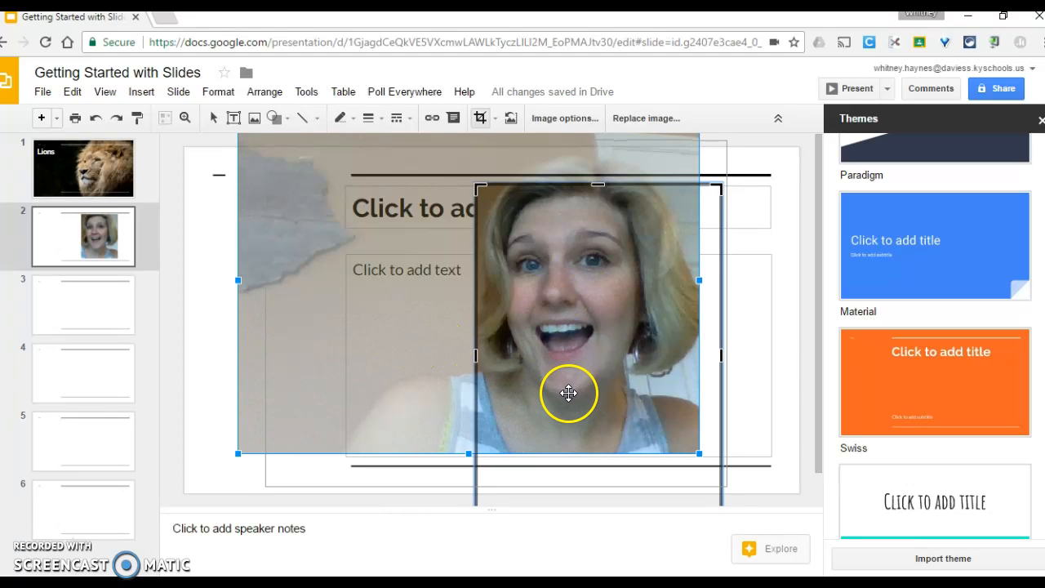
pyautogui.click(254, 475)
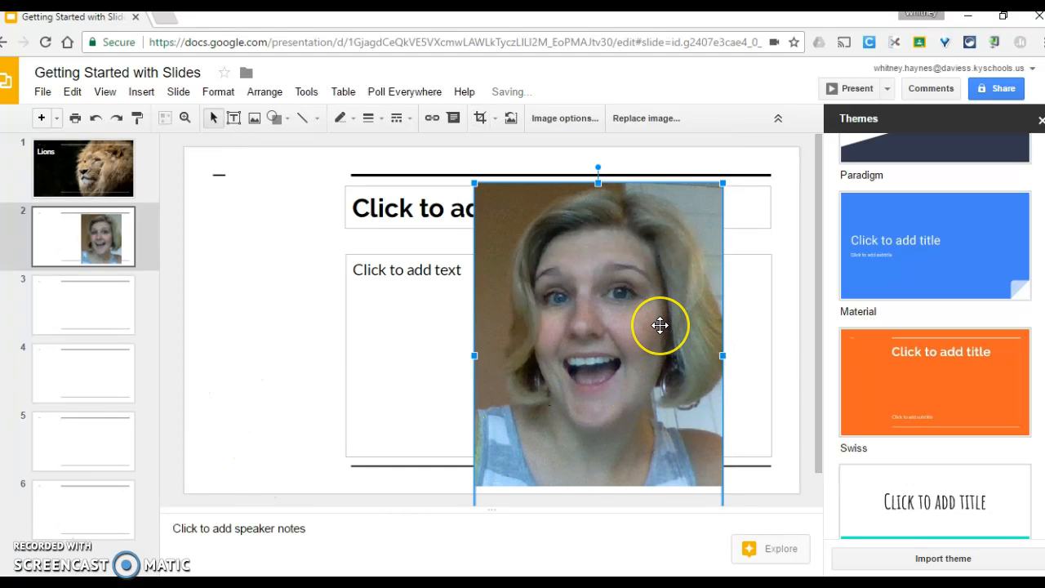
pyautogui.click(78, 310)
# - Insert the YouTube video 'Lion Roaring HD (wild, deep and LOUD)' found by searching 'lions roaring'
pyautogui.click(142, 92)
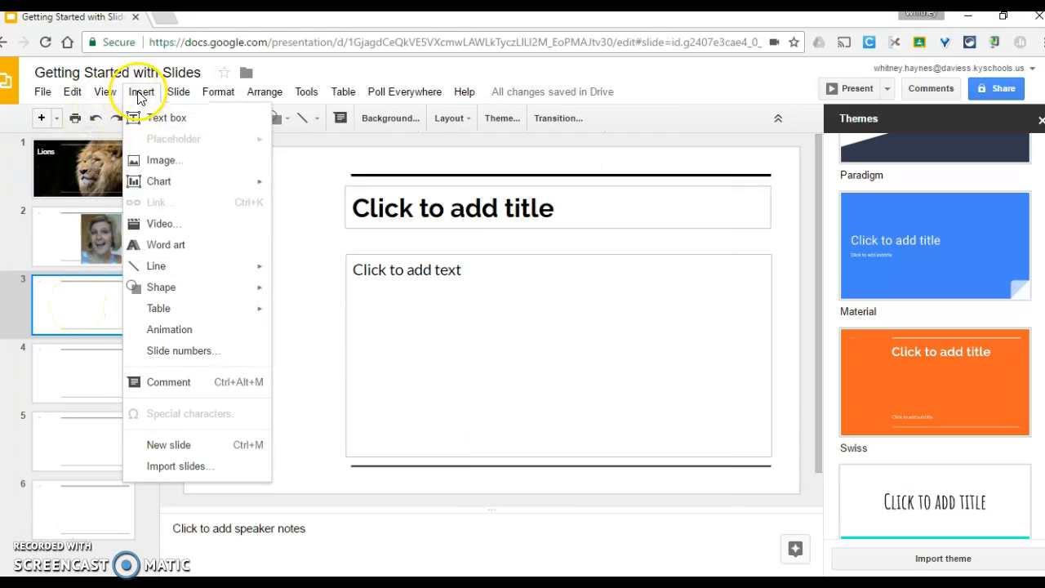
pyautogui.click(184, 226)
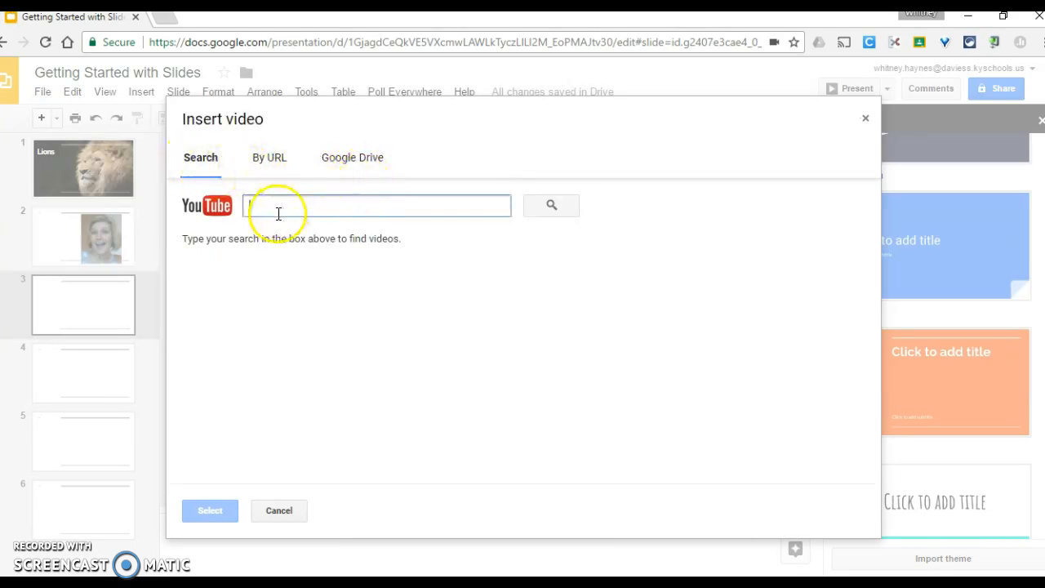
pyautogui.write('lions')
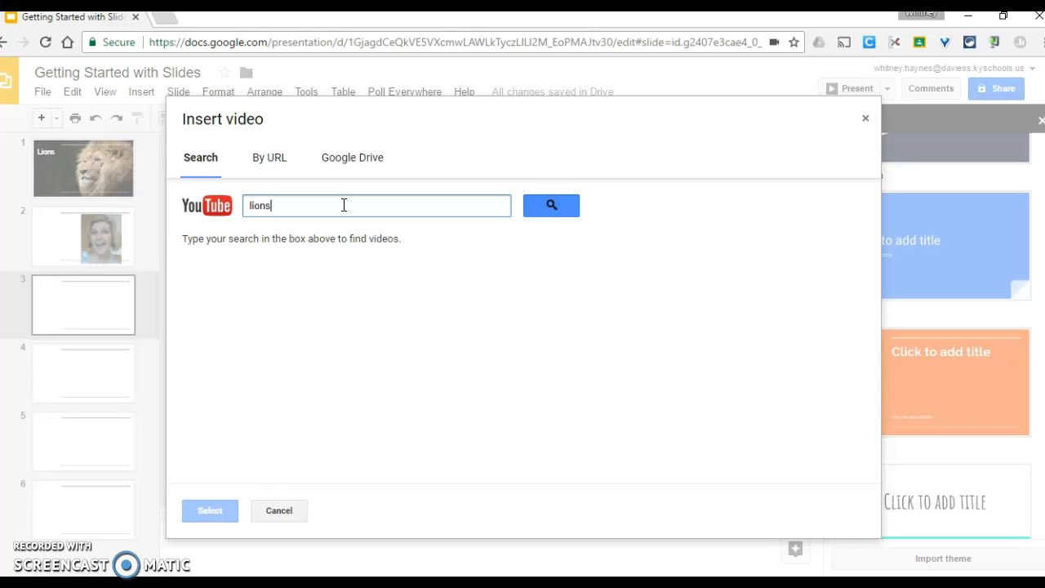
pyautogui.press('Return')
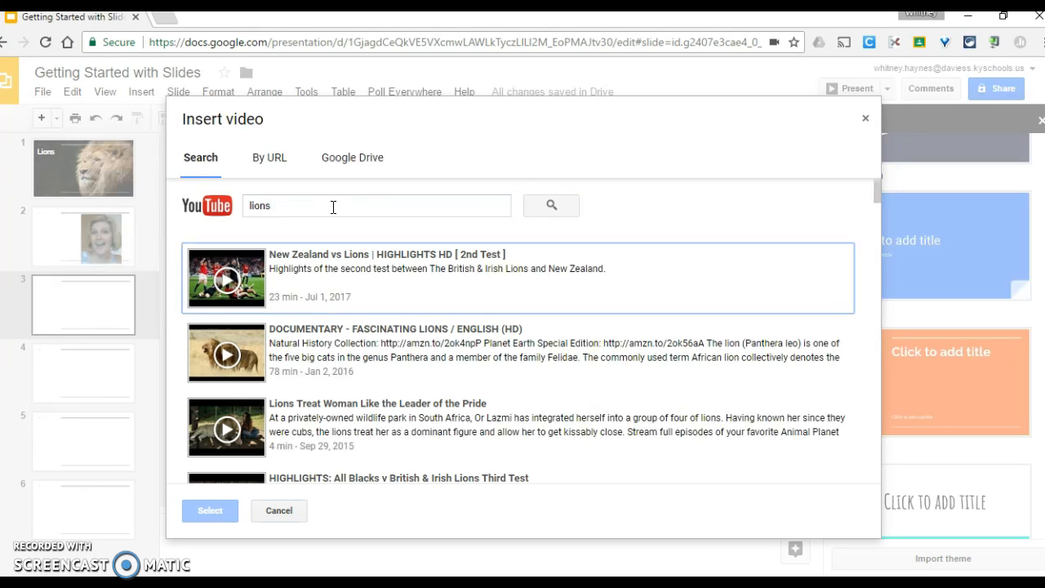
pyautogui.click(333, 207)
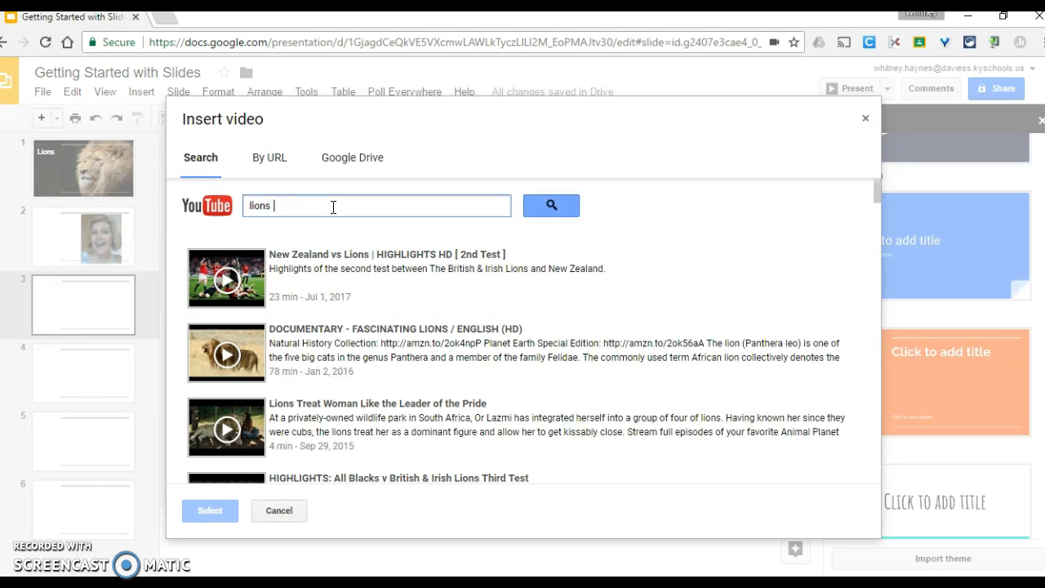
pyautogui.press('Return')
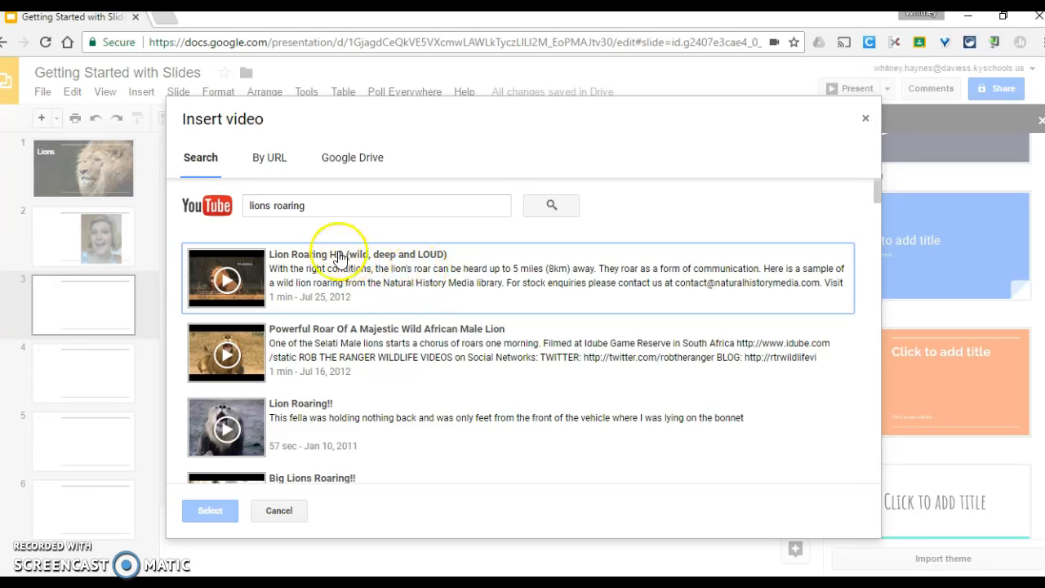
pyautogui.click(227, 286)
pyautogui.click(291, 314)
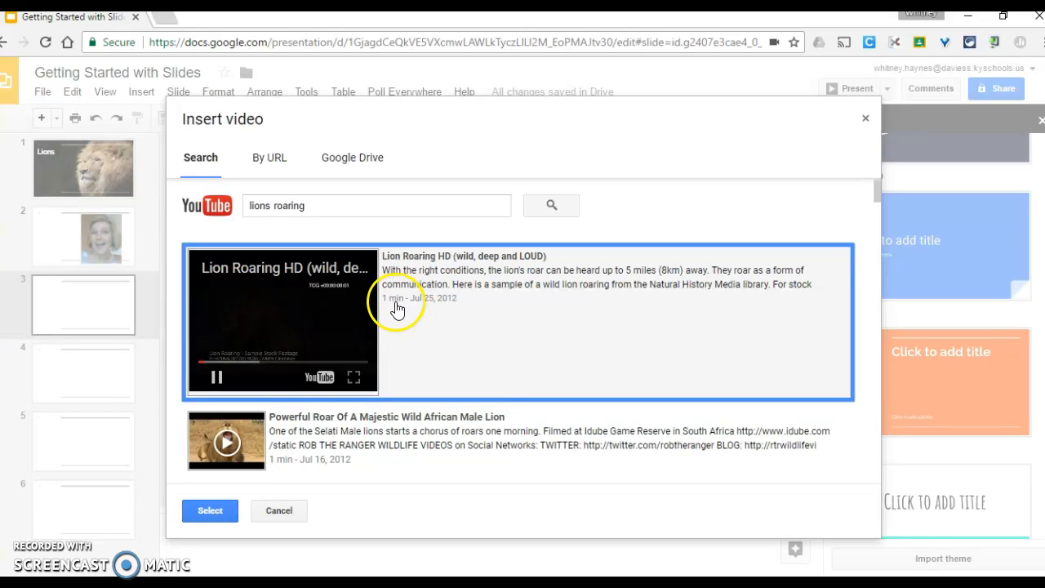
pyautogui.click(217, 380)
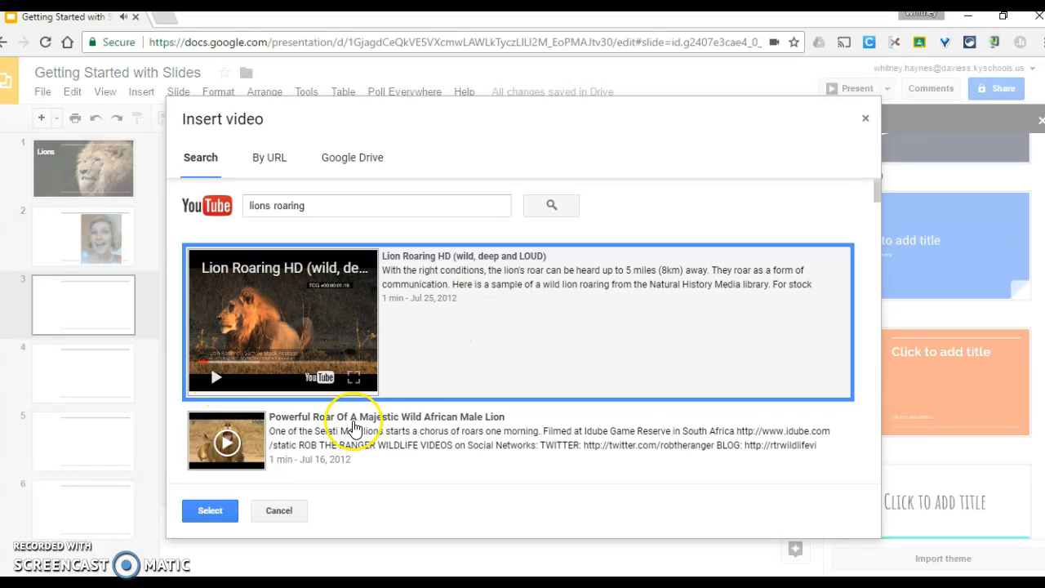
pyautogui.click(197, 512)
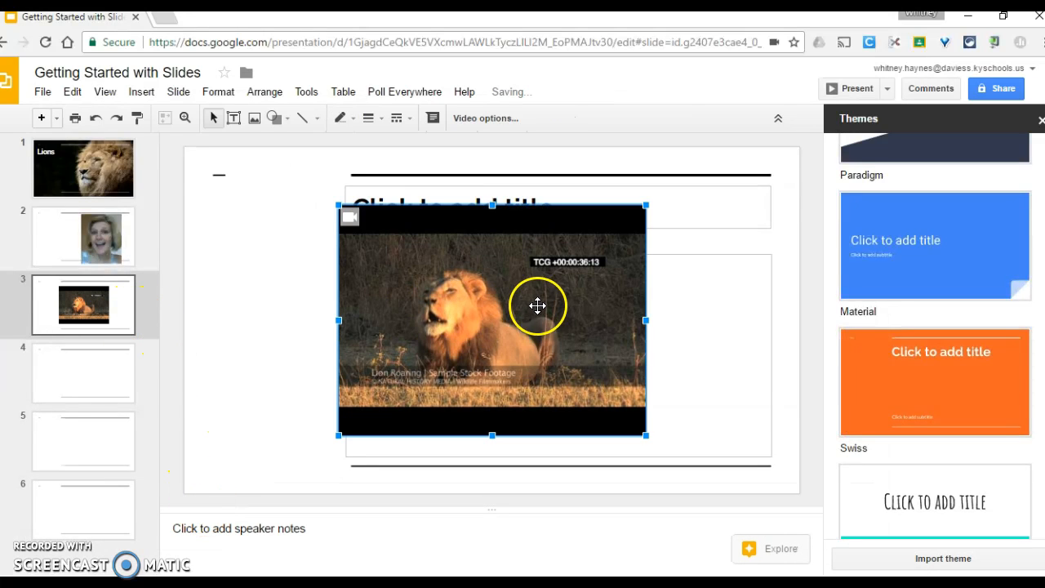
# - Deselect the video and open slide 4's body placeholder
pyautogui.click(253, 309)
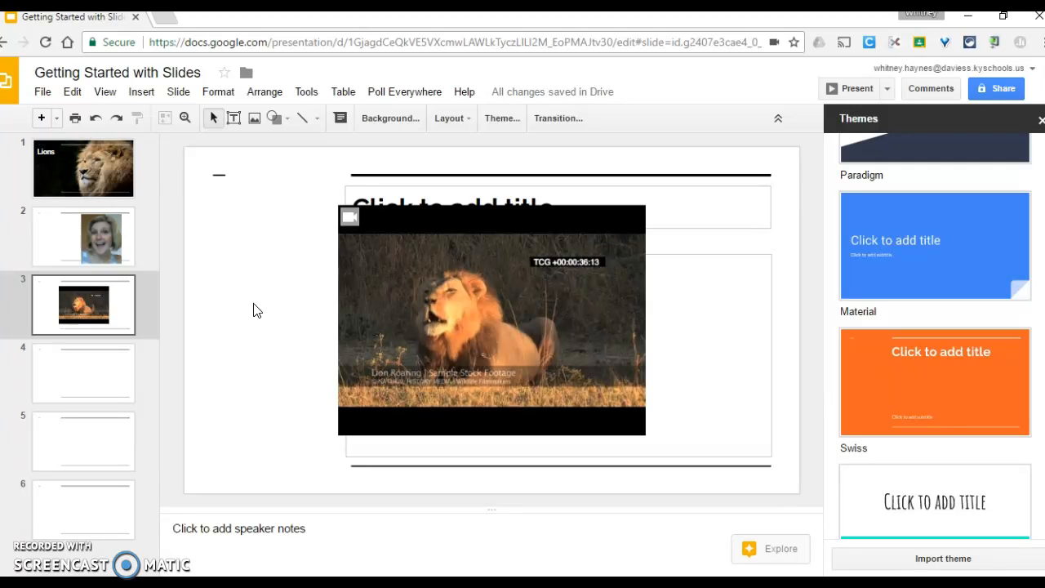
pyautogui.click(91, 375)
pyautogui.click(437, 313)
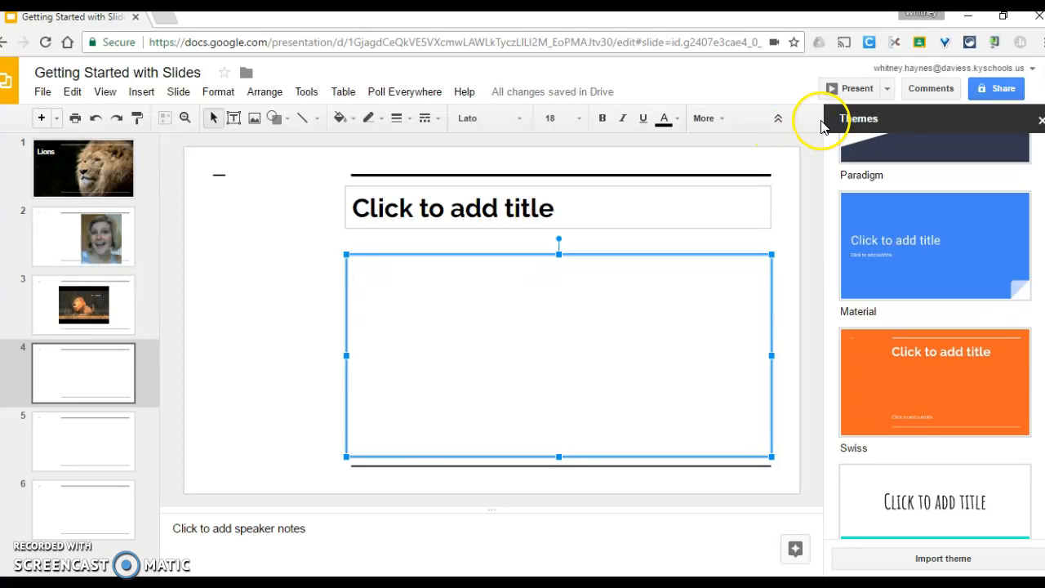
# - Open Share, review the access levels, and go to the Advanced sharing settings
pyautogui.click(997, 91)
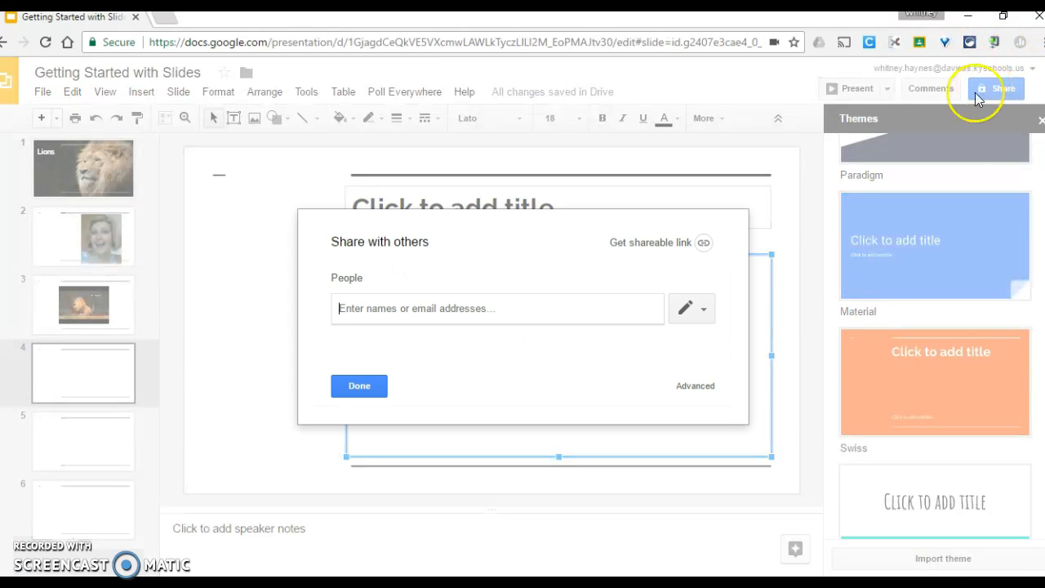
pyautogui.click(696, 312)
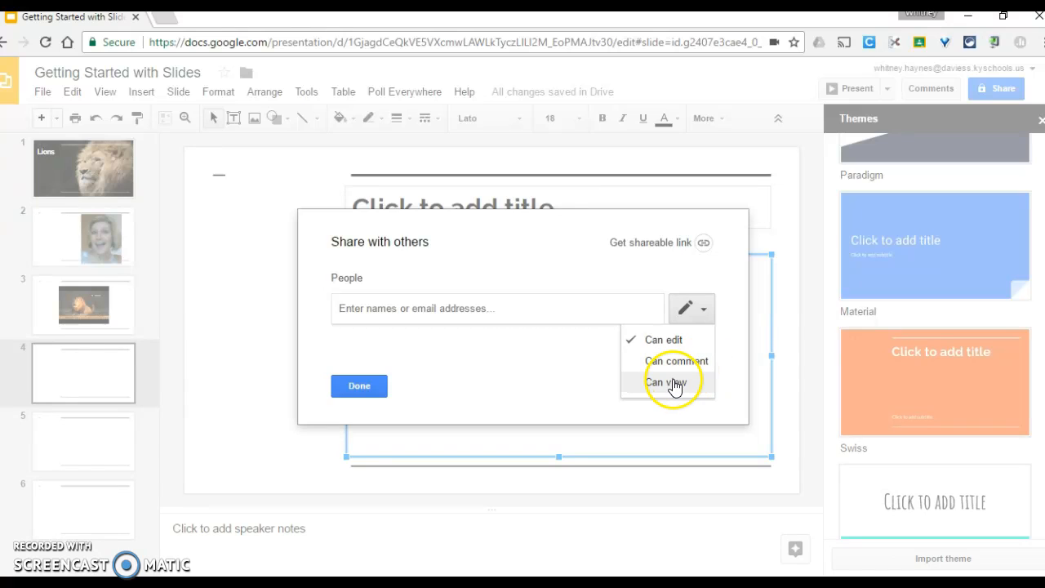
pyautogui.click(563, 367)
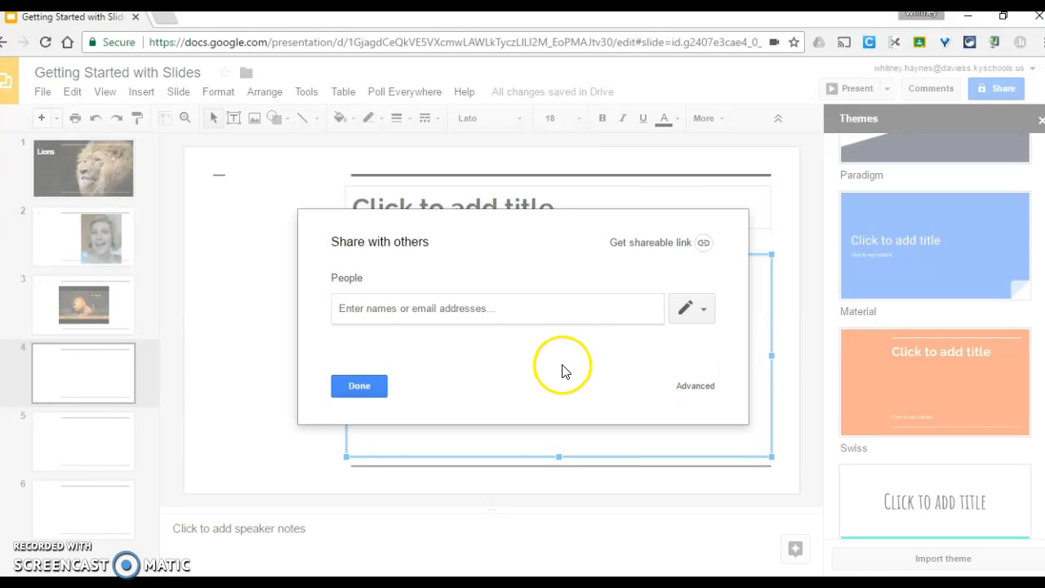
pyautogui.click(695, 387)
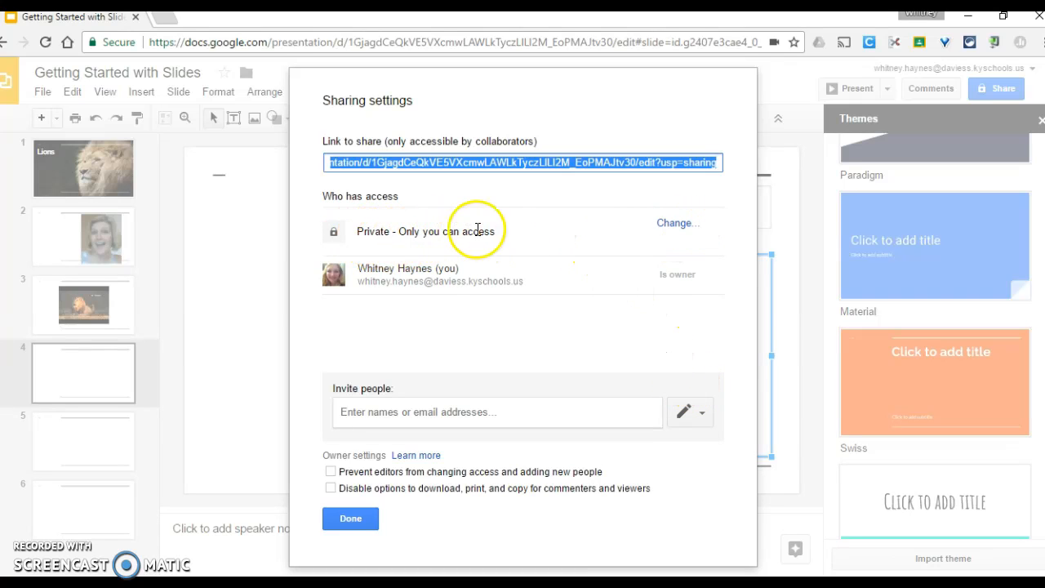
# - Save link sharing as Anyone at Daviess County Public Schools with the link, Can edit
pyautogui.click(673, 232)
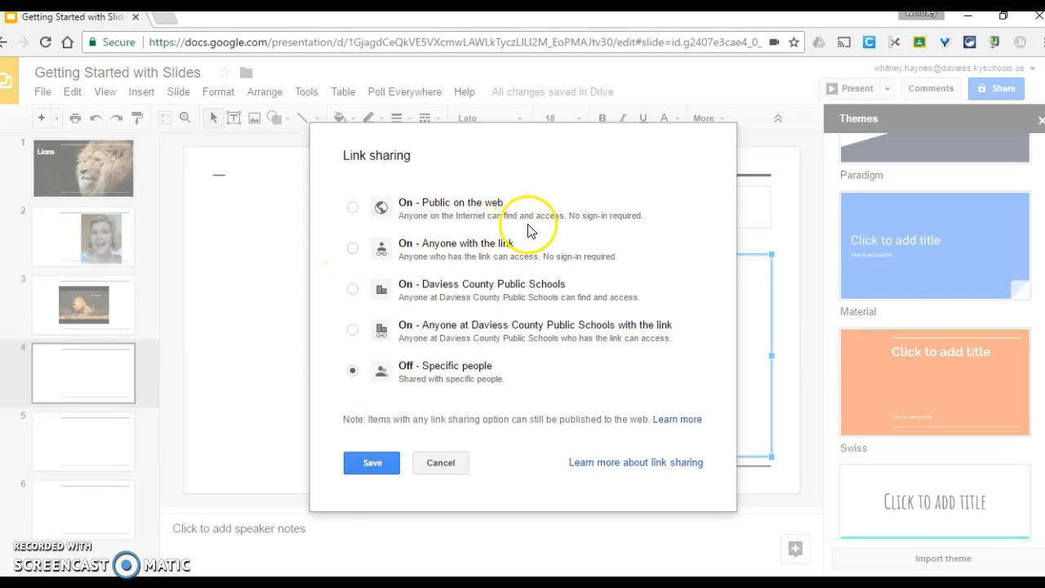
pyautogui.click(353, 249)
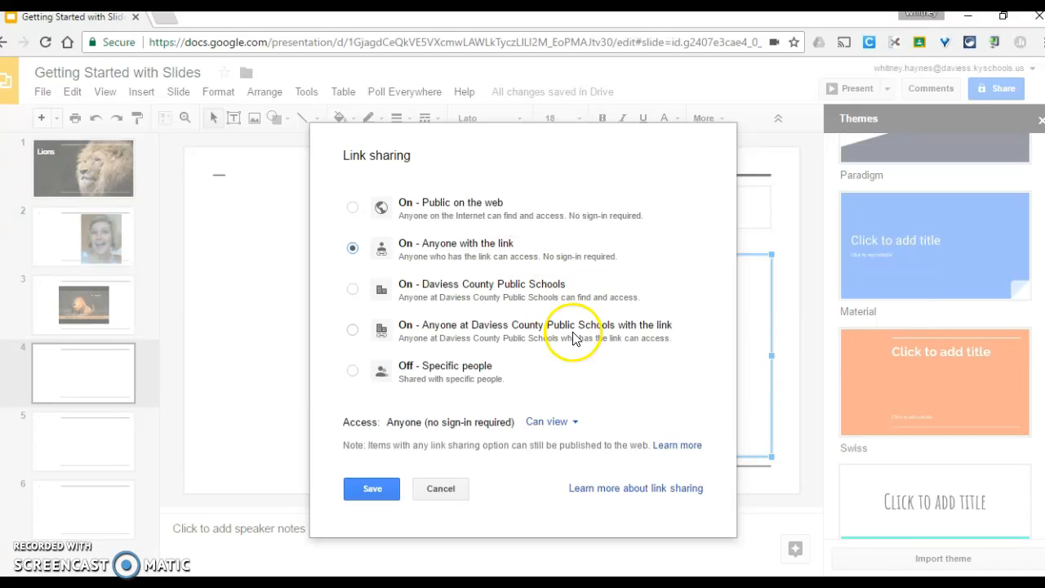
pyautogui.click(569, 431)
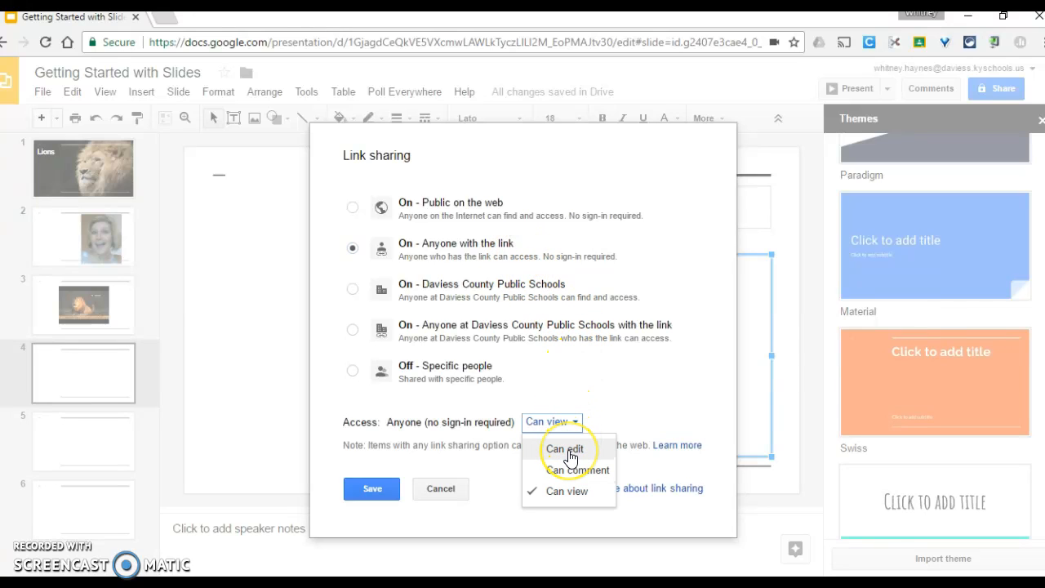
pyautogui.click(570, 450)
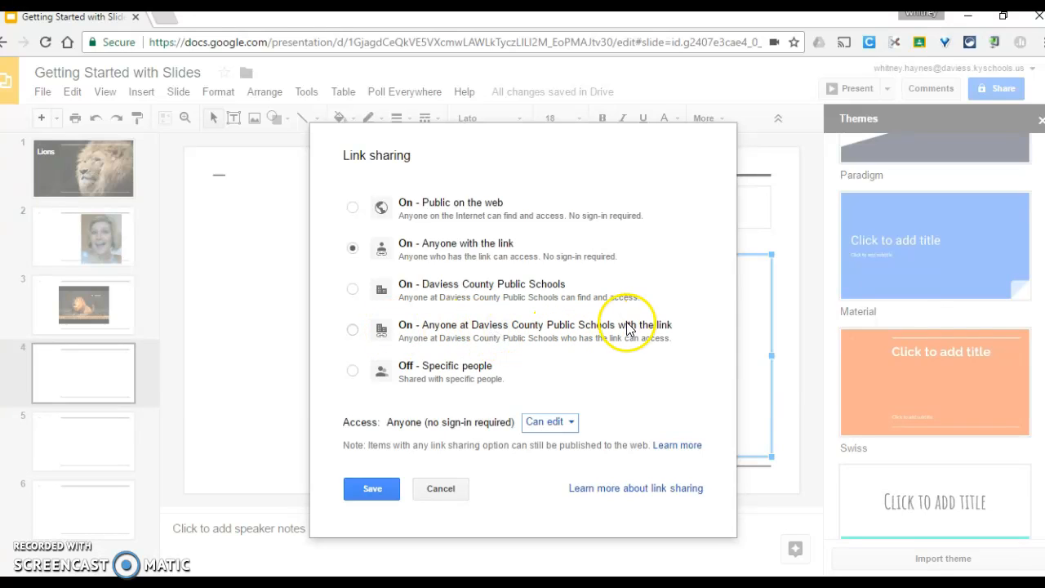
pyautogui.click(352, 331)
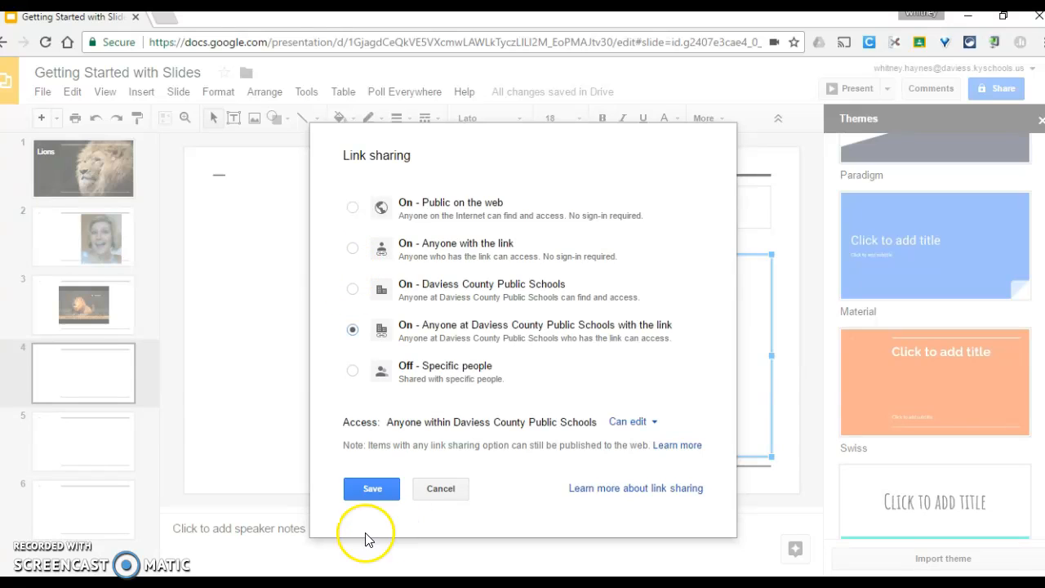
pyautogui.click(375, 488)
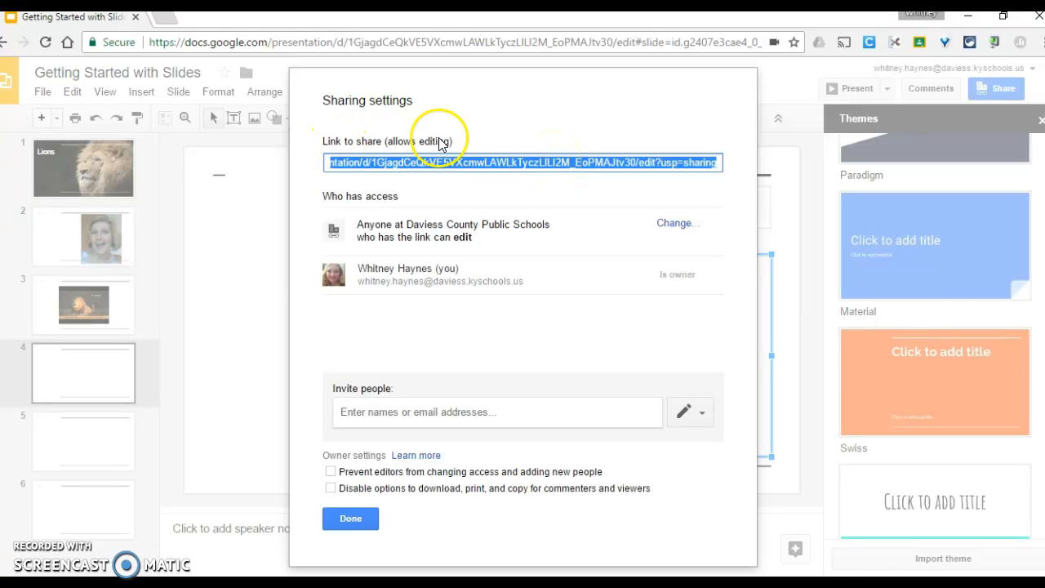
# - Copy the presentation's share link, close sharing settings, and open a new browser tab
pyautogui.rightClick(535, 166)
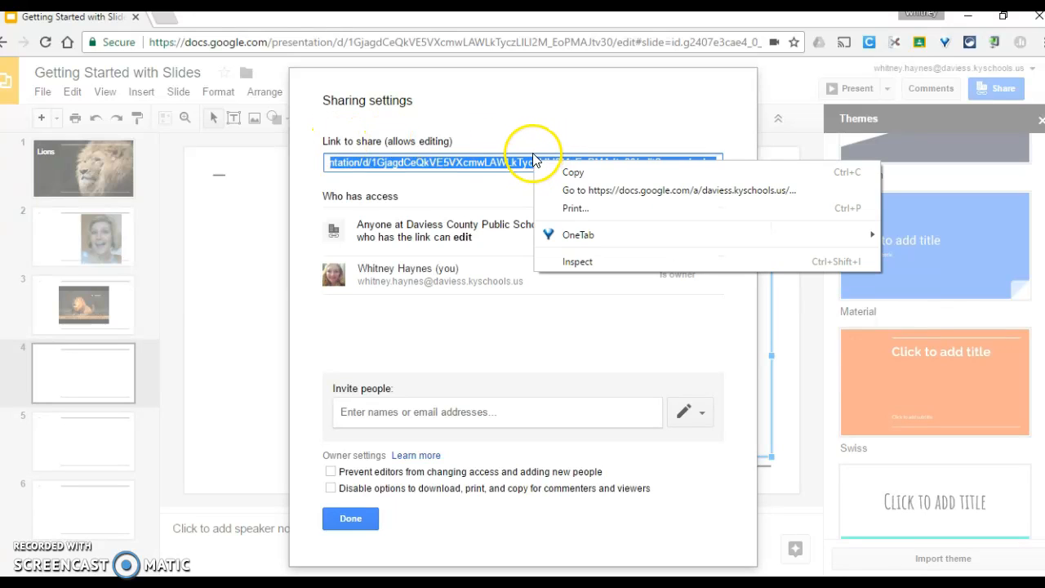
pyautogui.click(572, 173)
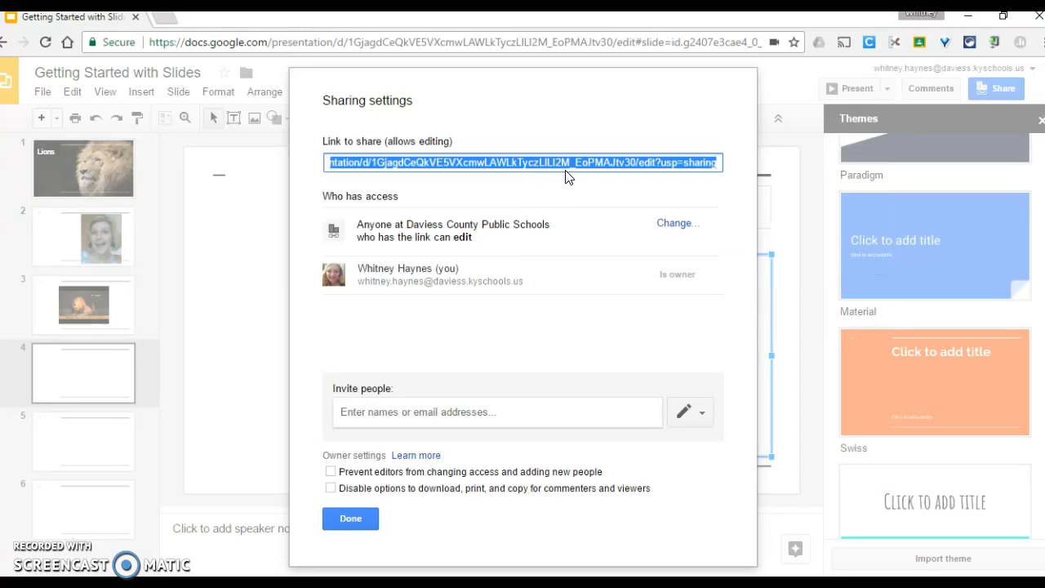
pyautogui.click(356, 519)
pyautogui.click(170, 17)
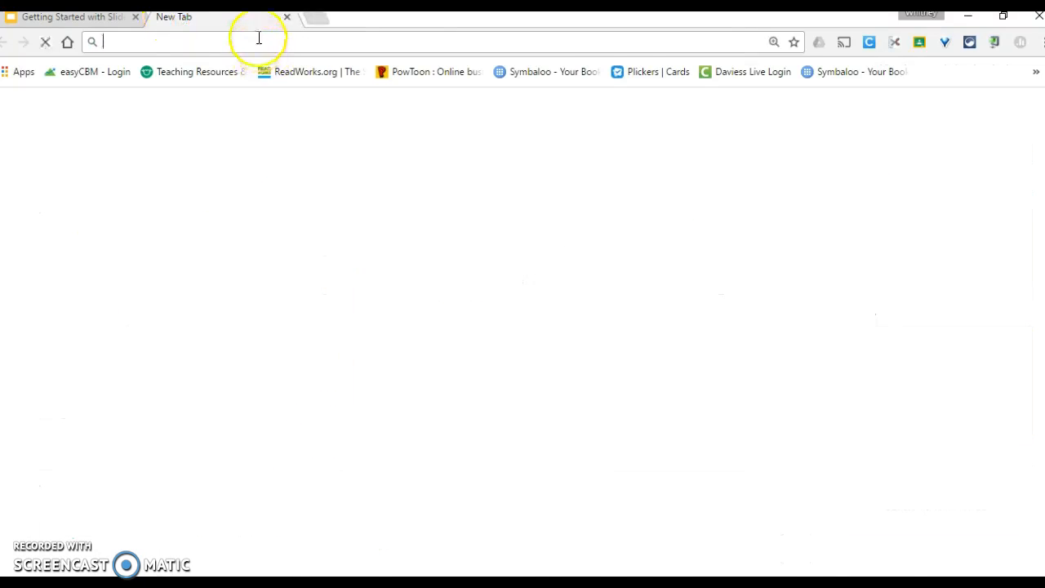
pyautogui.write('tin')
pyautogui.press('Return')
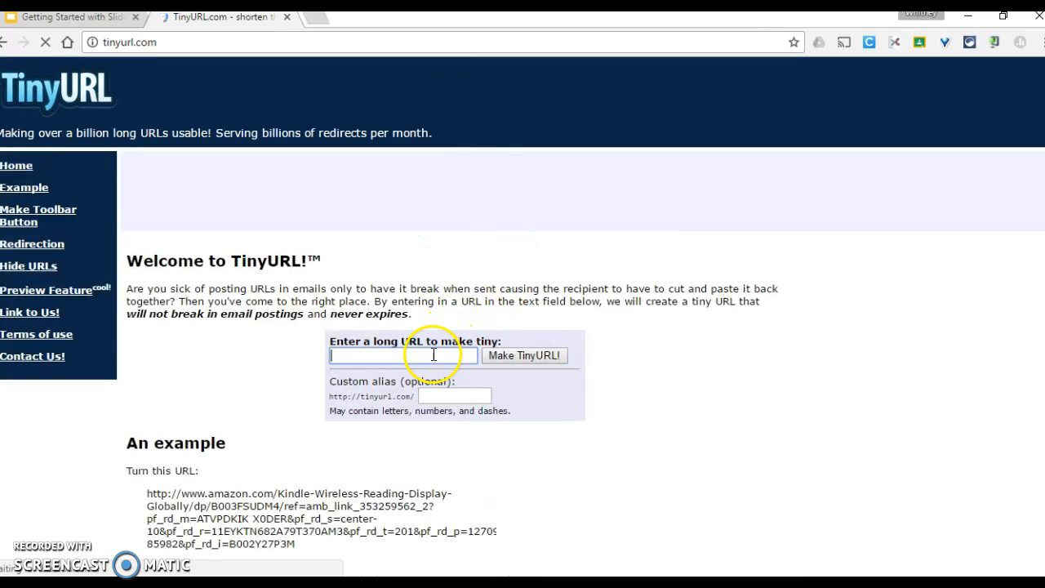
pyautogui.rightClick(433, 355)
pyautogui.click(468, 443)
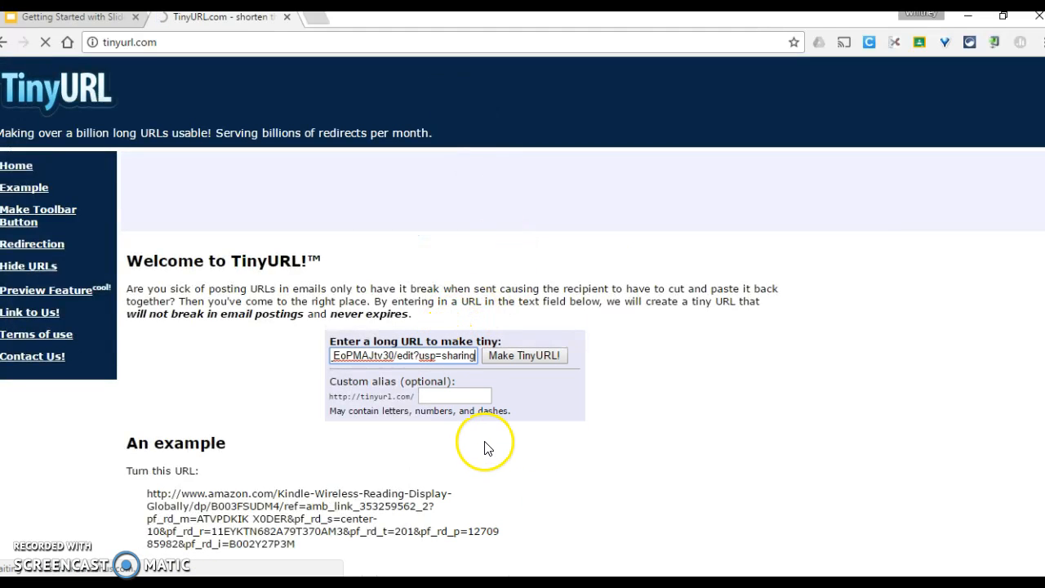
pyautogui.click(455, 396)
pyautogui.write('G')
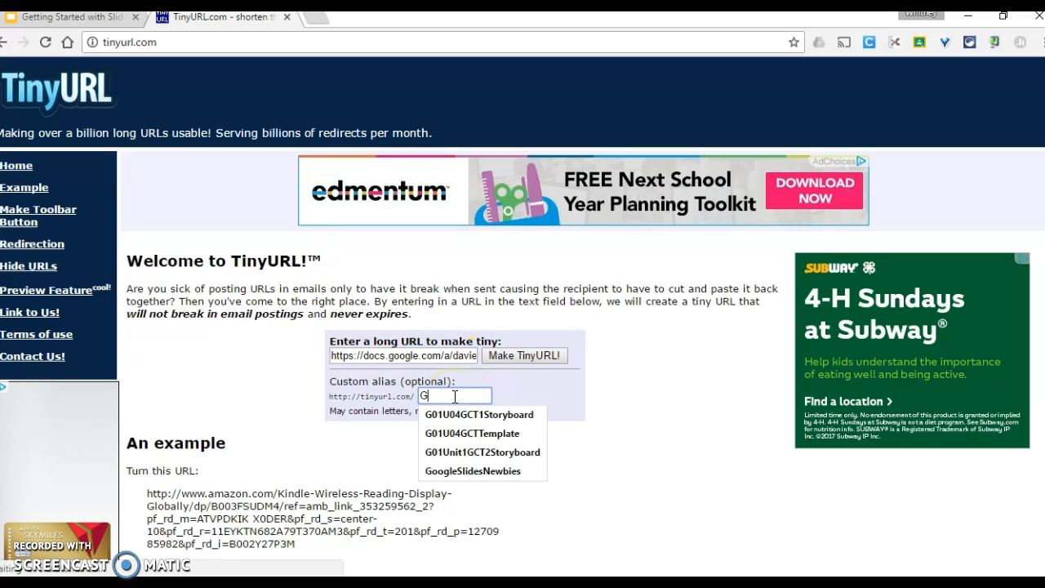
pyautogui.write('ettin')
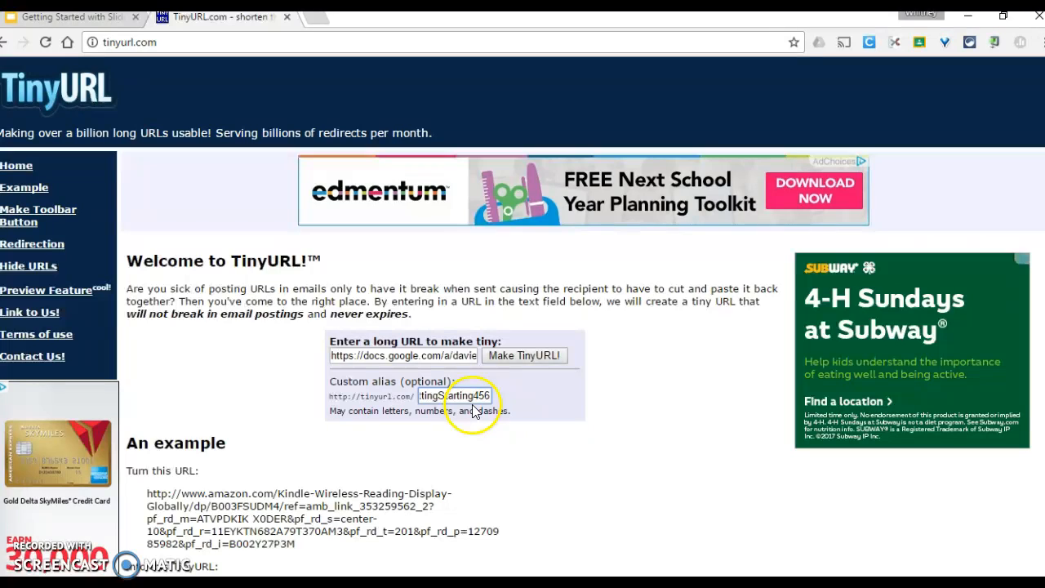
pyautogui.click(526, 357)
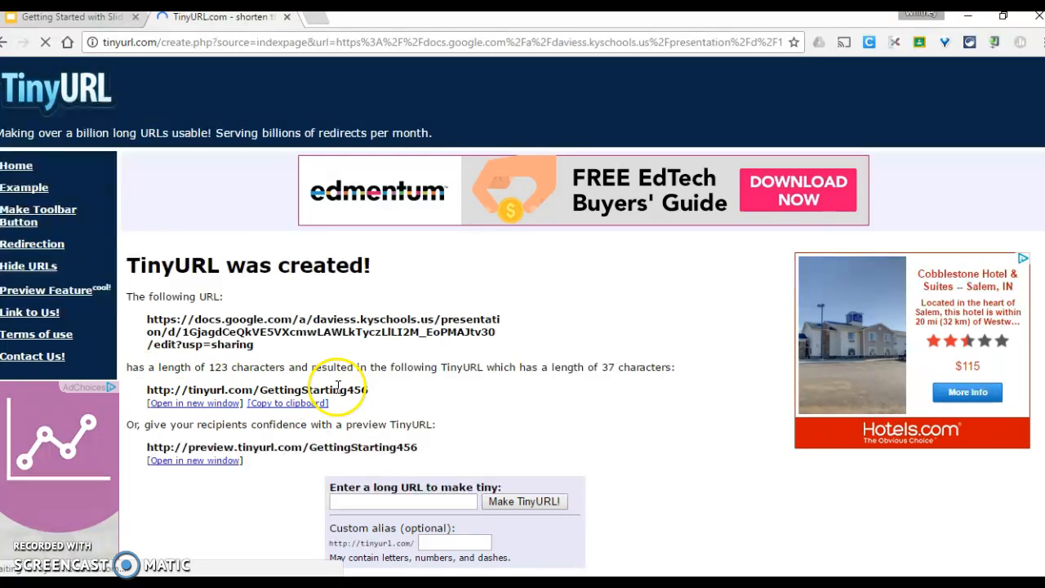
pyautogui.click(312, 409)
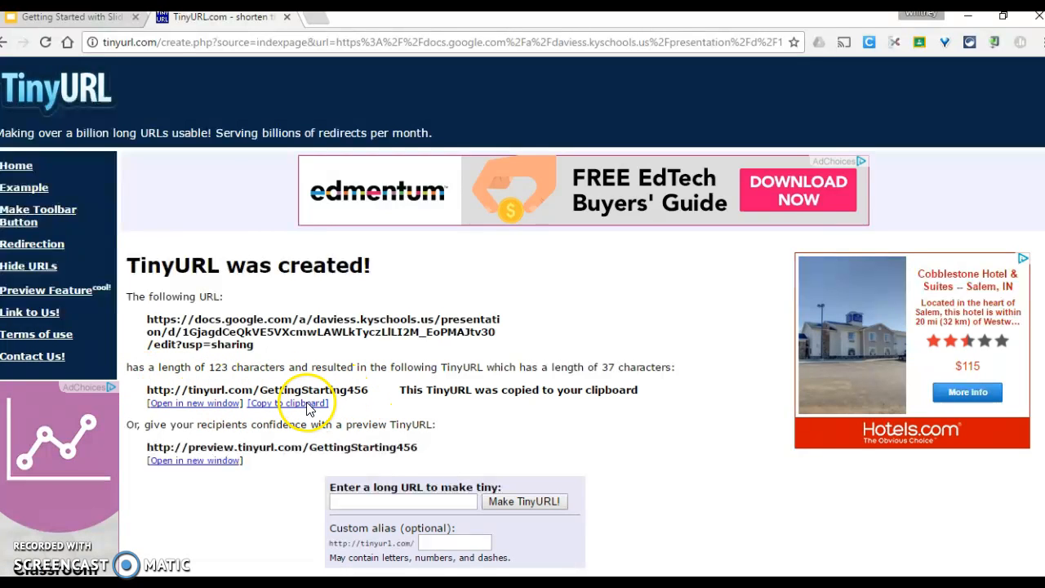
pyautogui.click(69, 18)
pyautogui.click(66, 171)
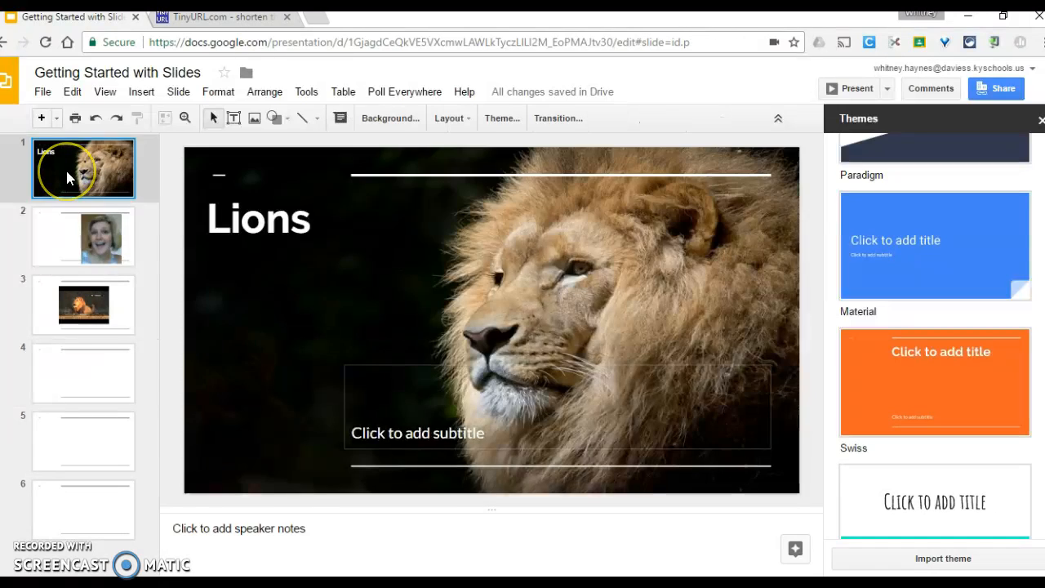
pyautogui.press('Return')
pyautogui.moveTo(62, 214); pyautogui.dragTo(89, 167)
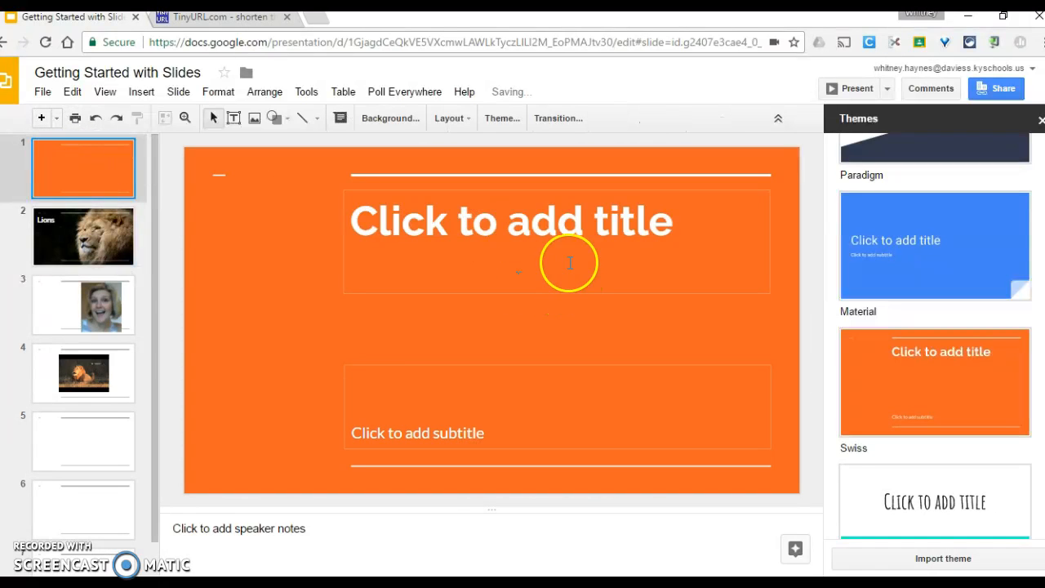
pyautogui.click(552, 241)
pyautogui.hotkey('ctrl', 'v')
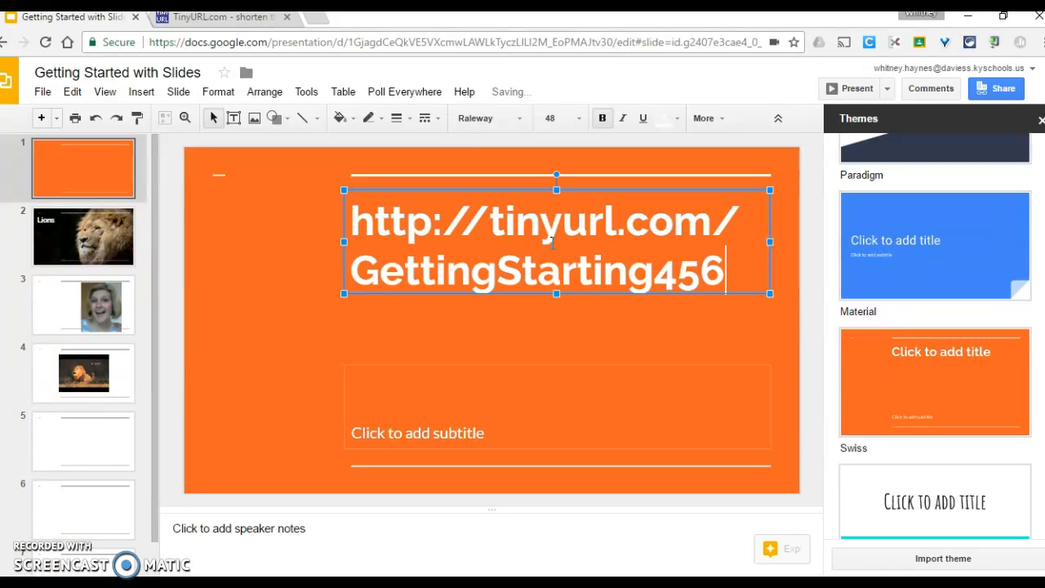
pyautogui.moveTo(494, 219); pyautogui.dragTo(325, 205)
pyautogui.press('BackSpace')
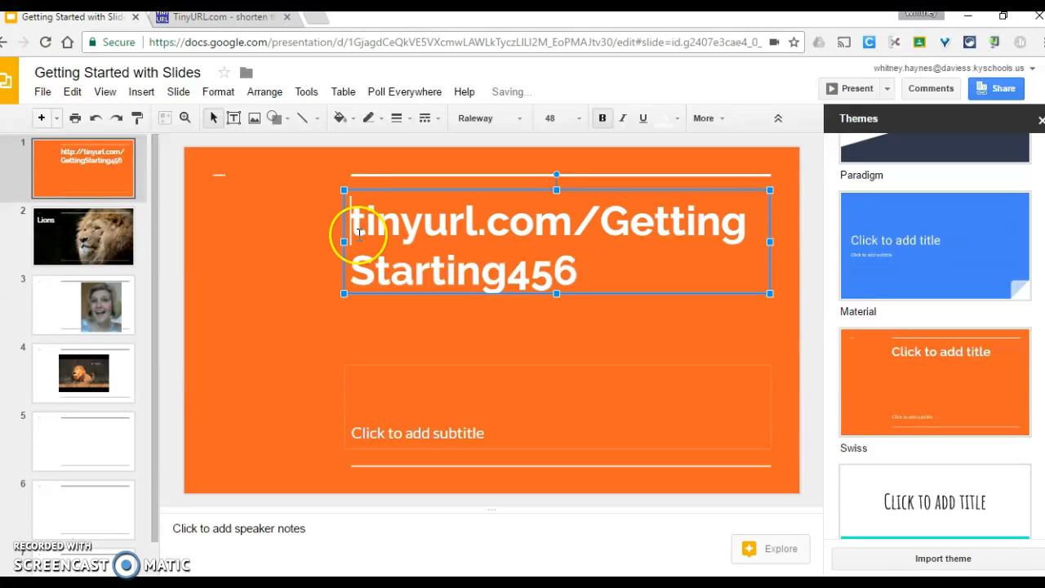
# - Widen the title box to the left and set the title text to 18 pt
pyautogui.moveTo(344, 241); pyautogui.dragTo(215, 238)
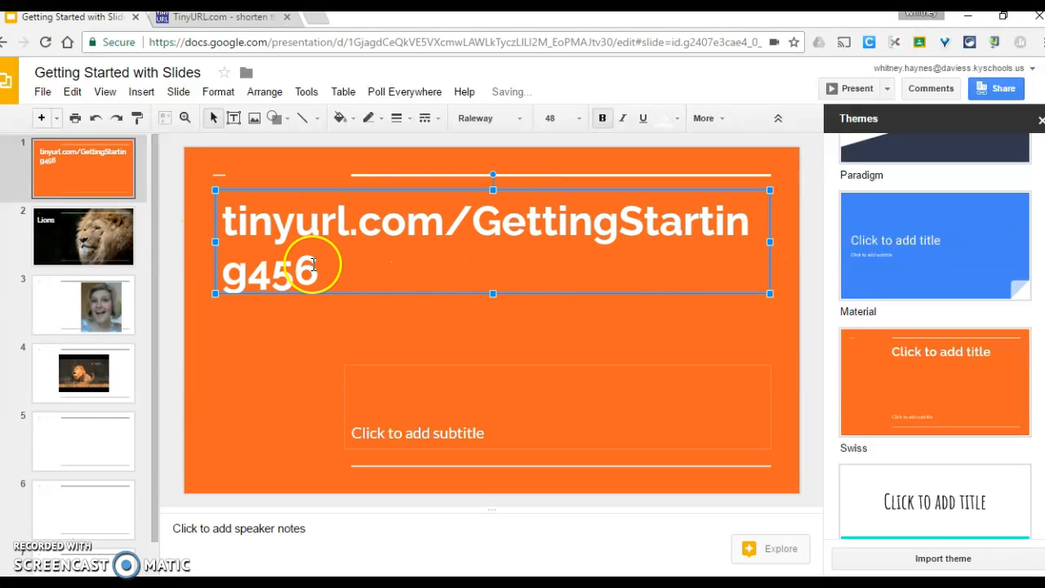
pyautogui.moveTo(320, 264); pyautogui.dragTo(221, 224)
pyautogui.click(582, 118)
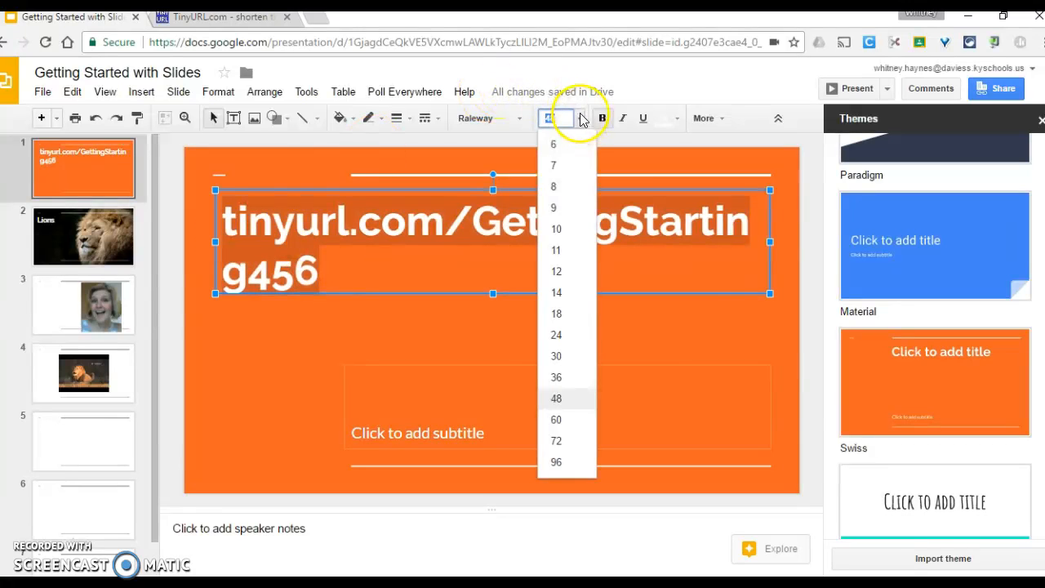
pyautogui.click(580, 311)
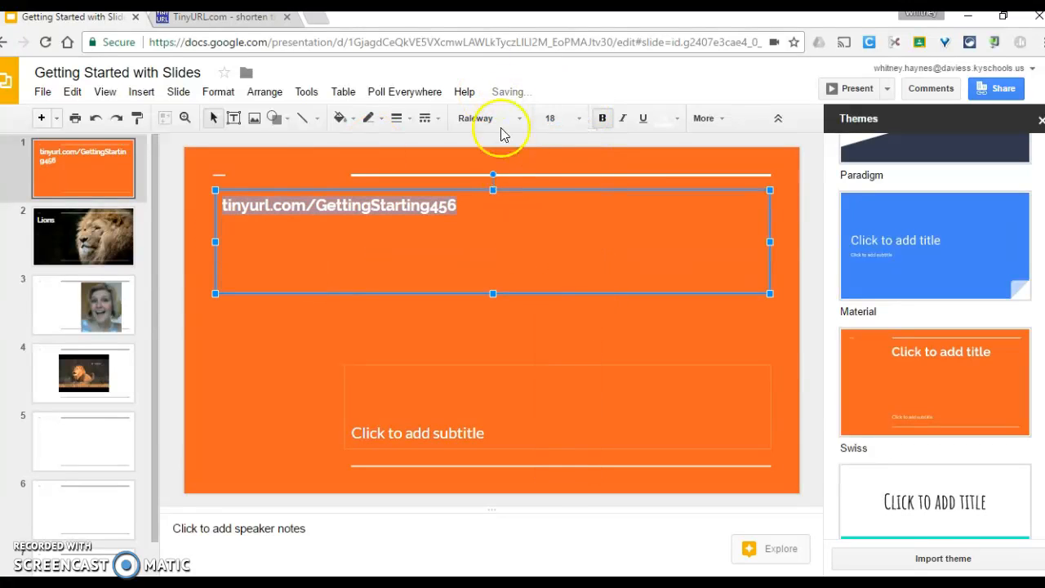